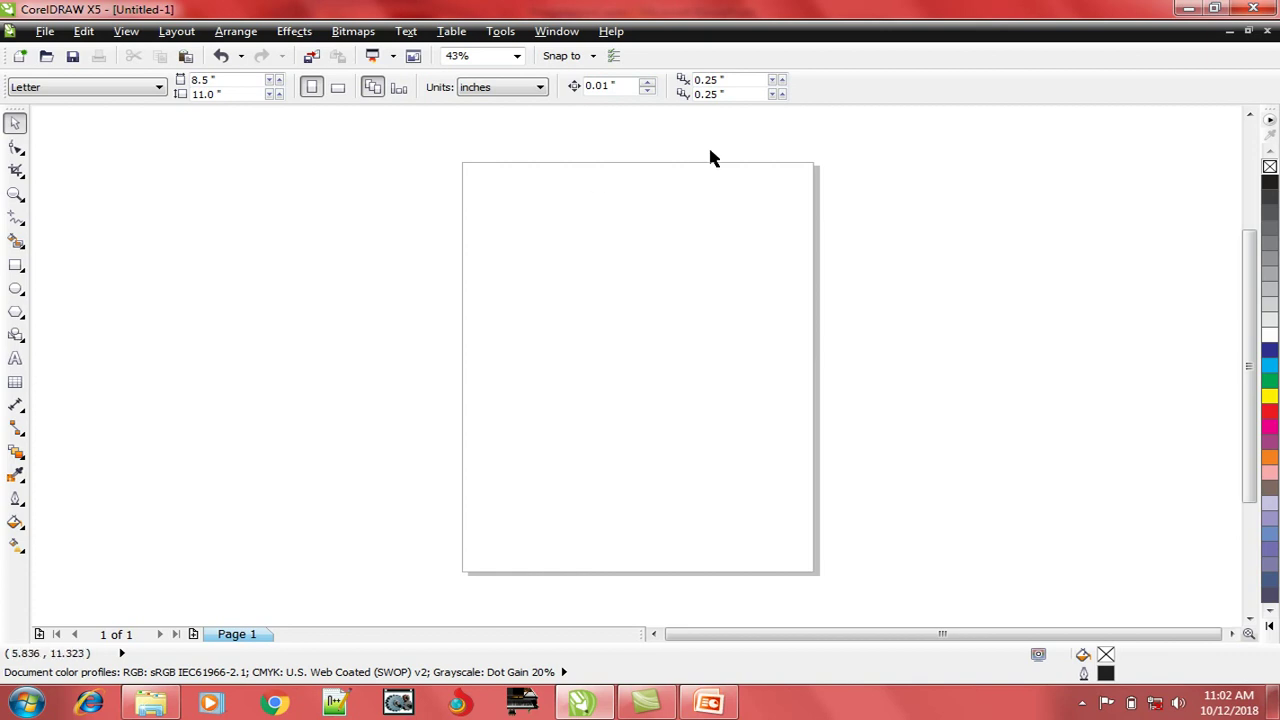
Lock the toolbars in place, and unlock them again
right_click(849, 96)
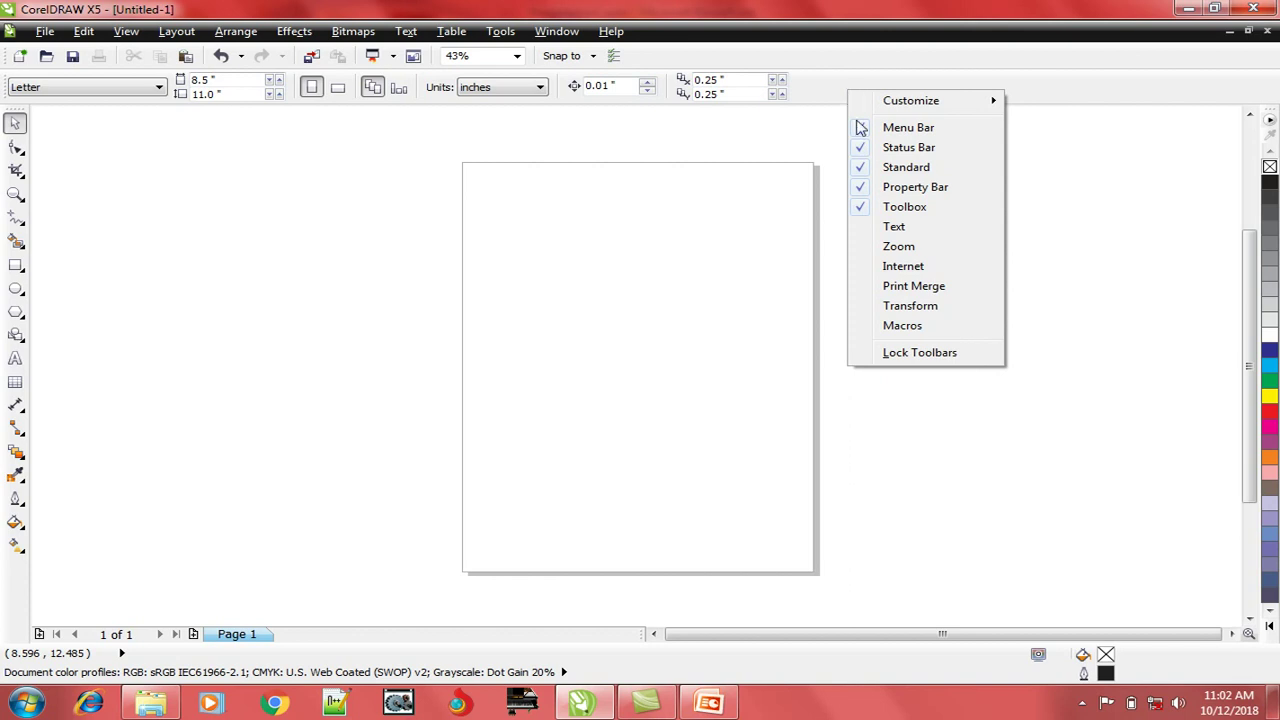
left_click(864, 352)
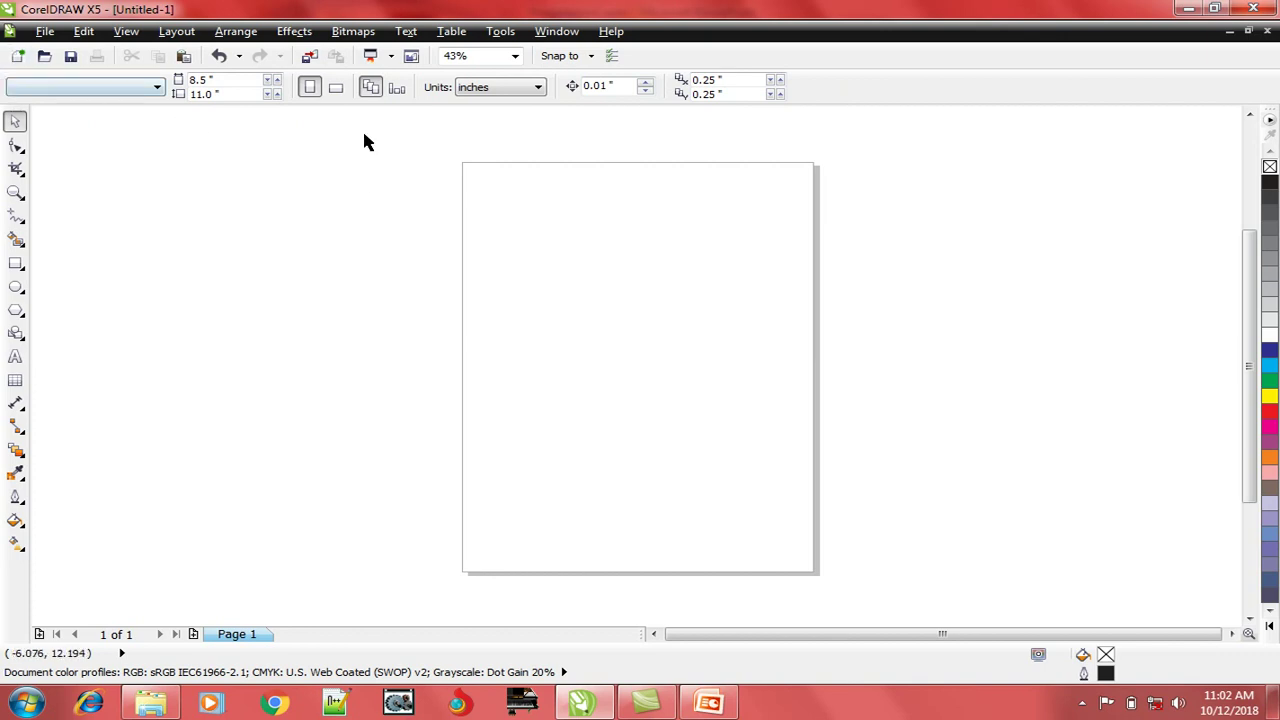
right_click(845, 90)
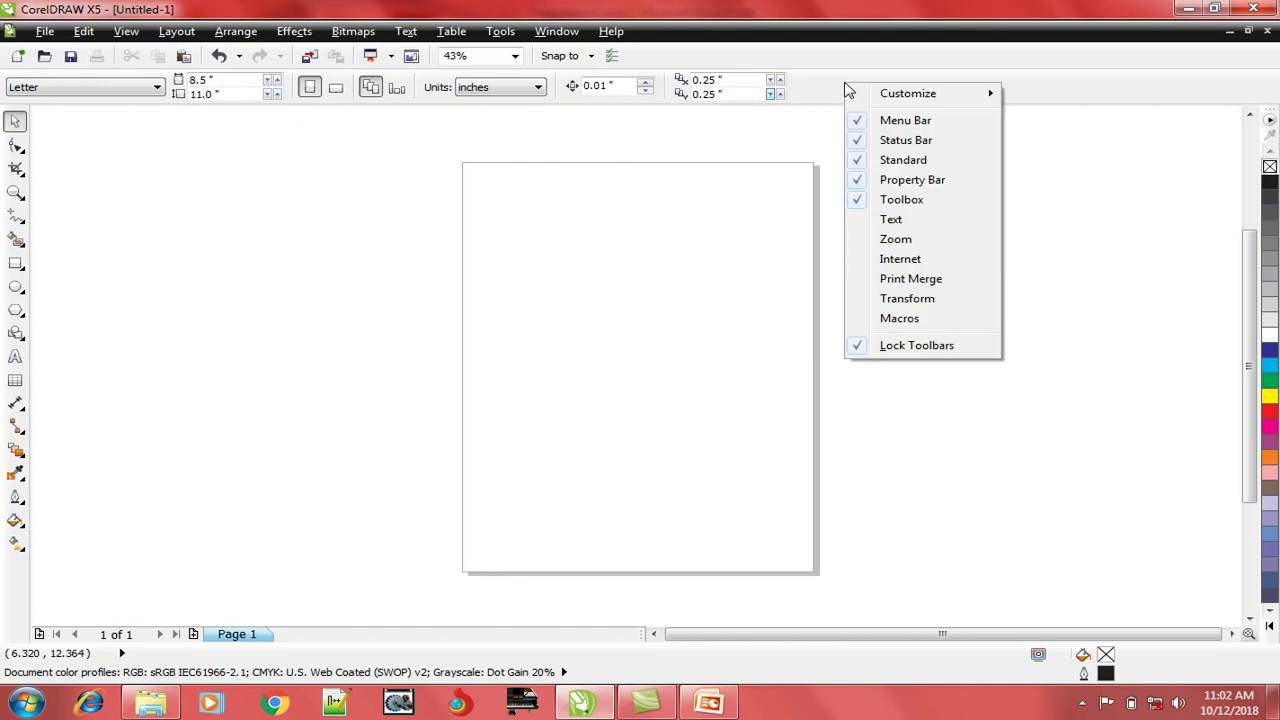
left_click(856, 348)
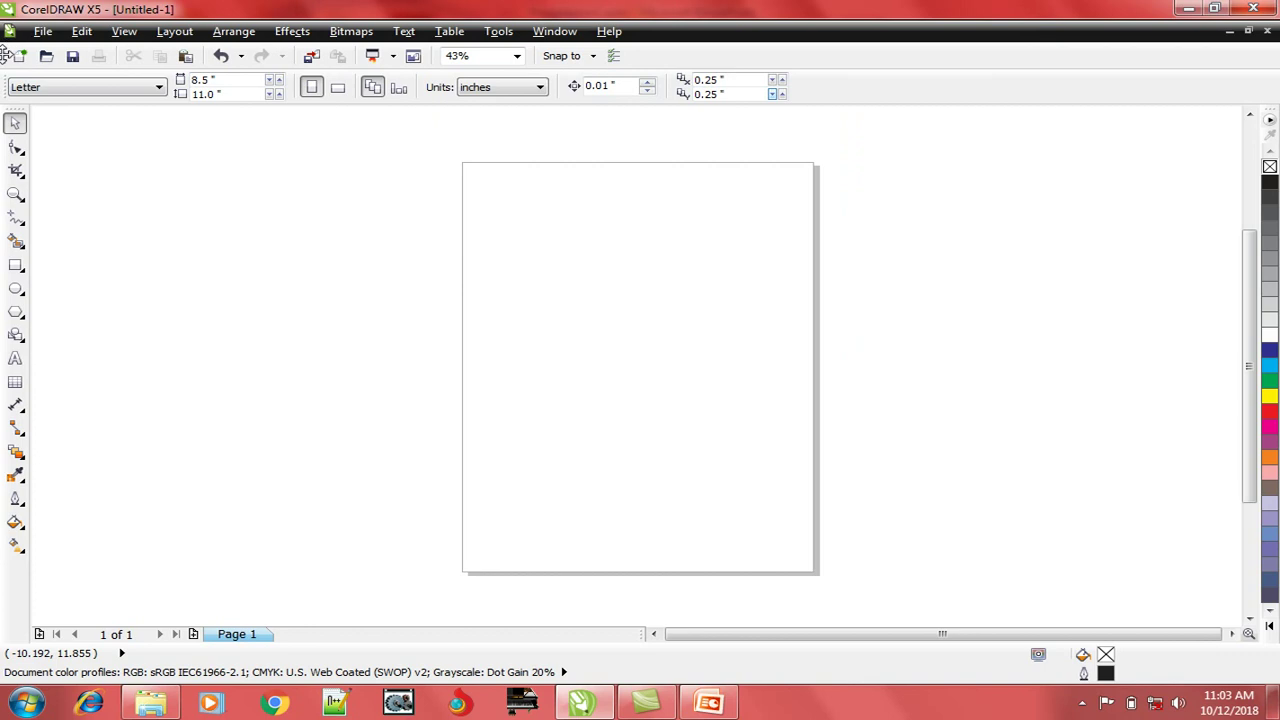
Undock the Standard toolbar, Property Bar, Toolbox and Default palette so they float over the drawing area
left_click_drag(8, 55, 124, 214)
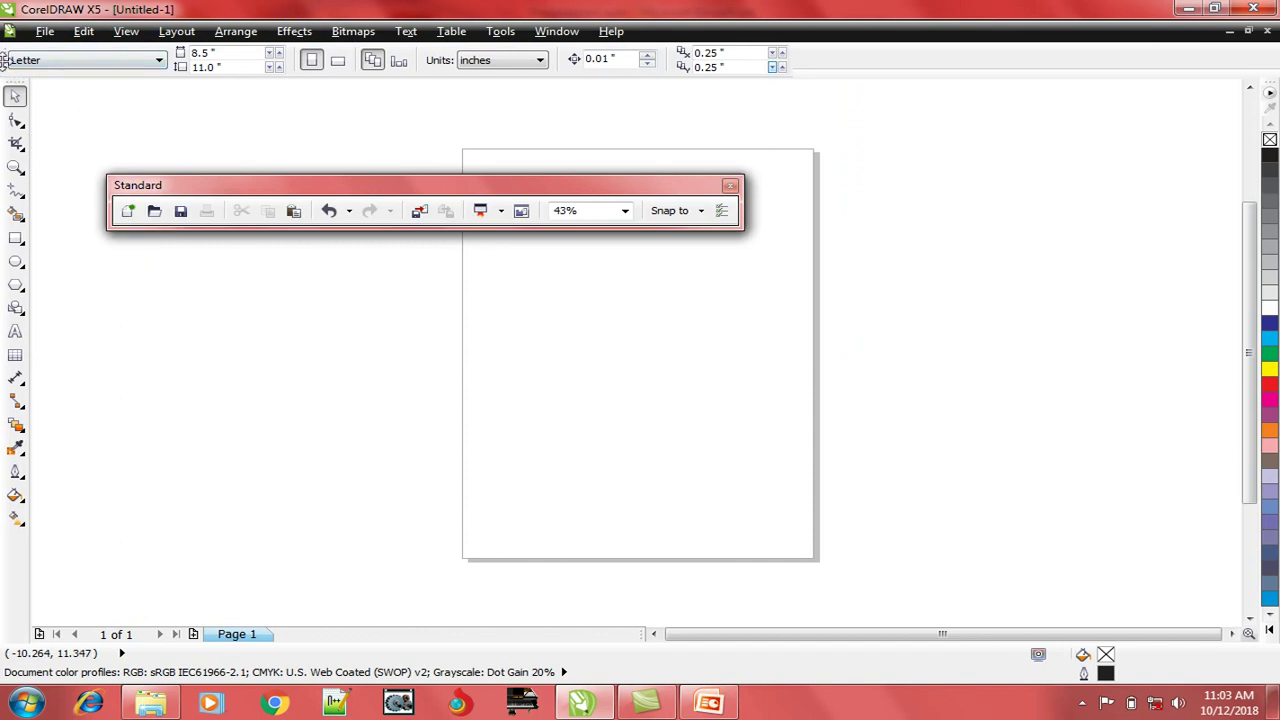
left_click_drag(5, 58, 160, 324)
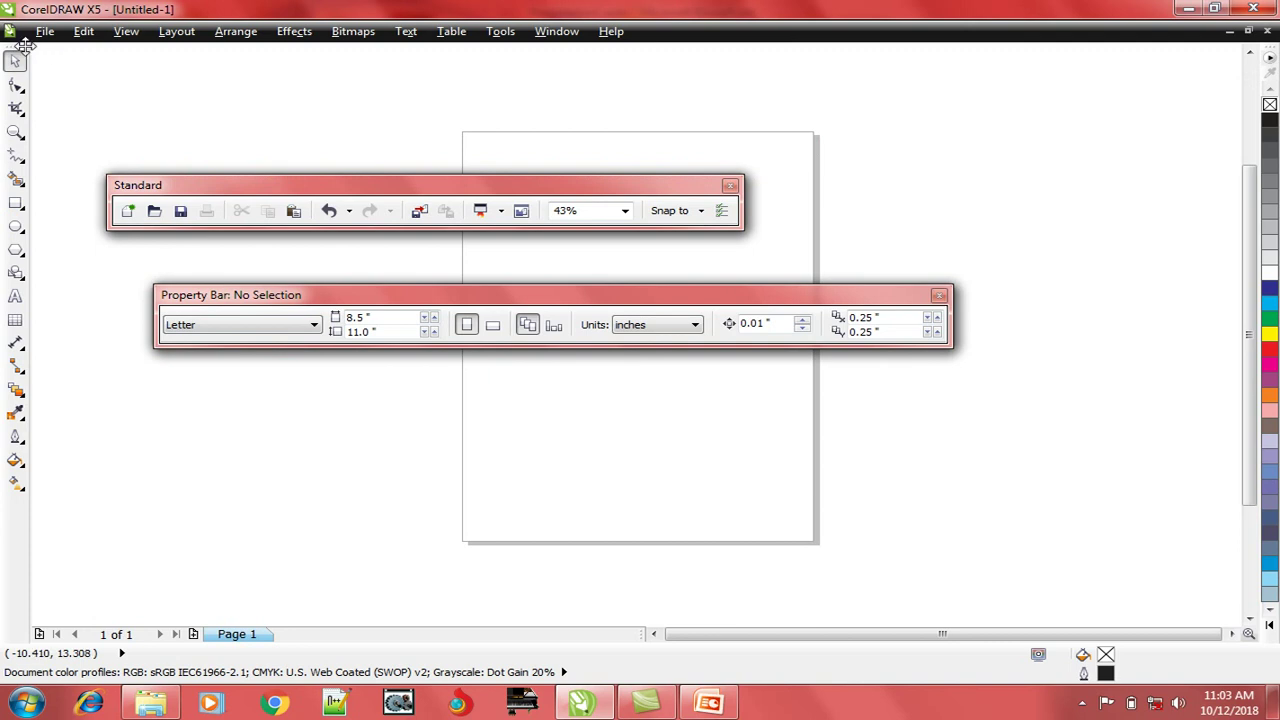
left_click_drag(24, 45, 232, 480)
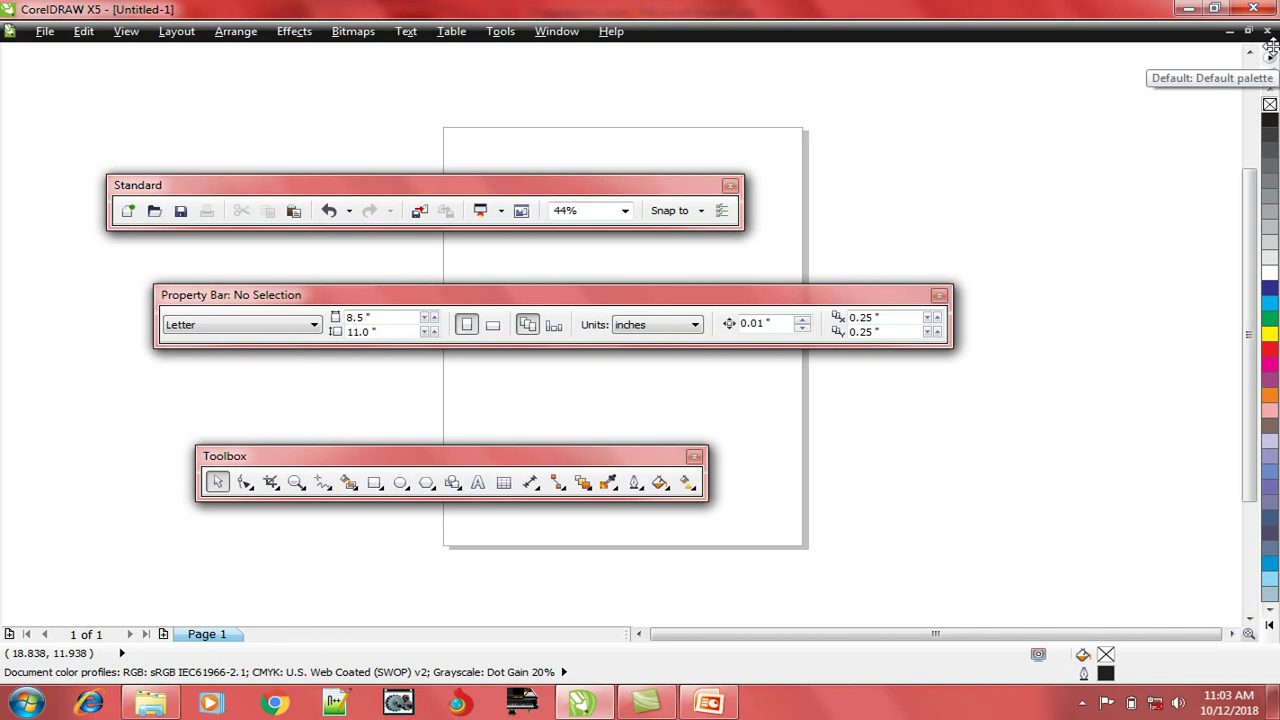
left_click_drag(1270, 48, 1111, 166)
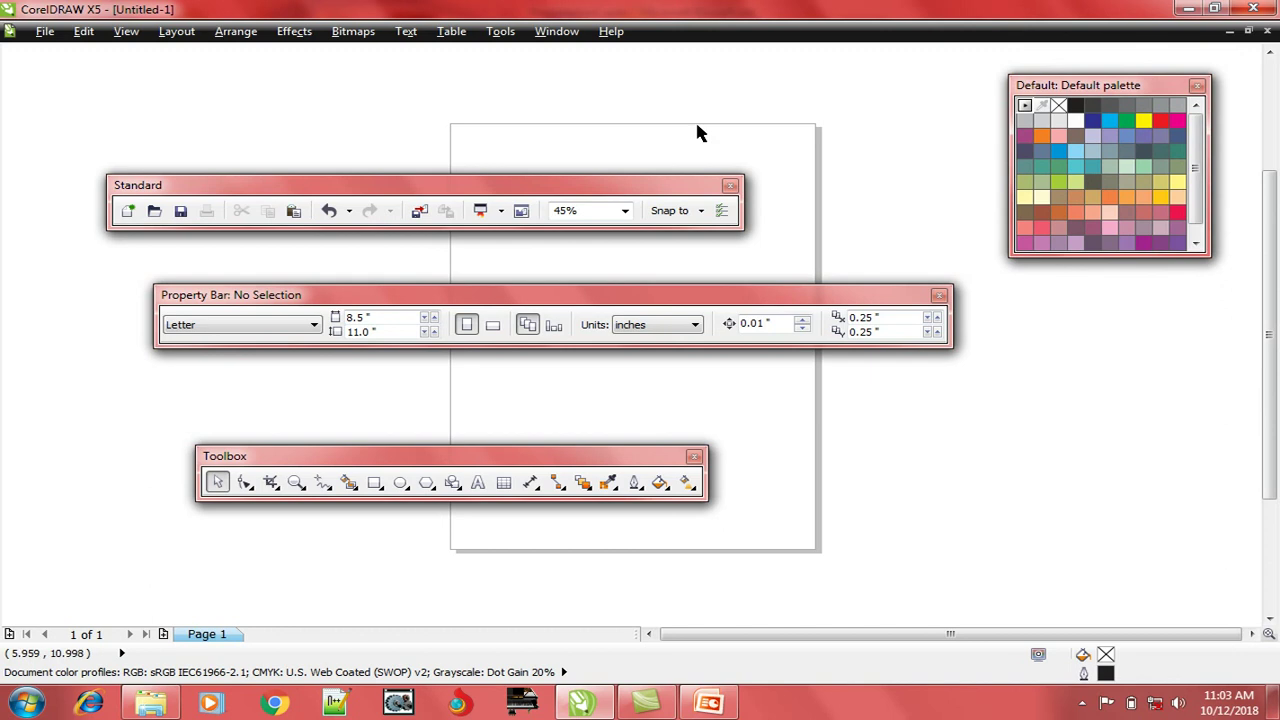
Redock the floating Standard toolbar, Property Bar, Toolbox and Default palette, with the Property Bar in its own row below the Standard toolbar
double_click(120, 189)
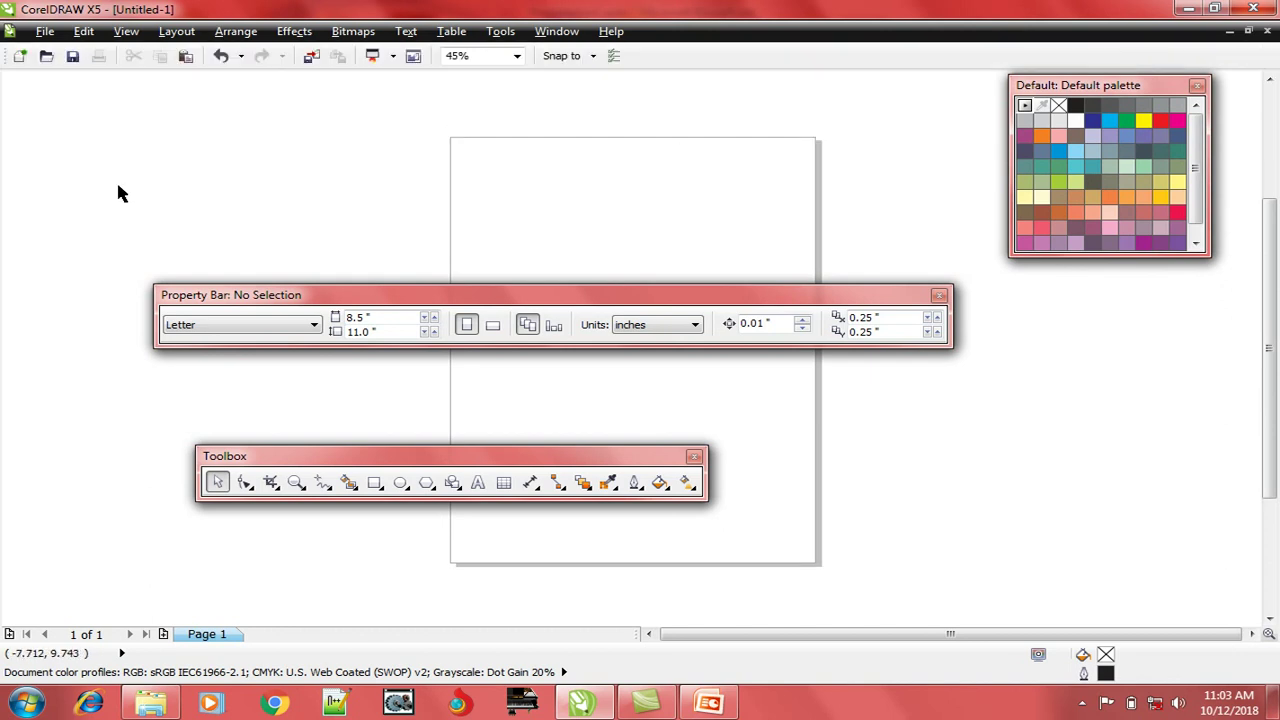
double_click(180, 295)
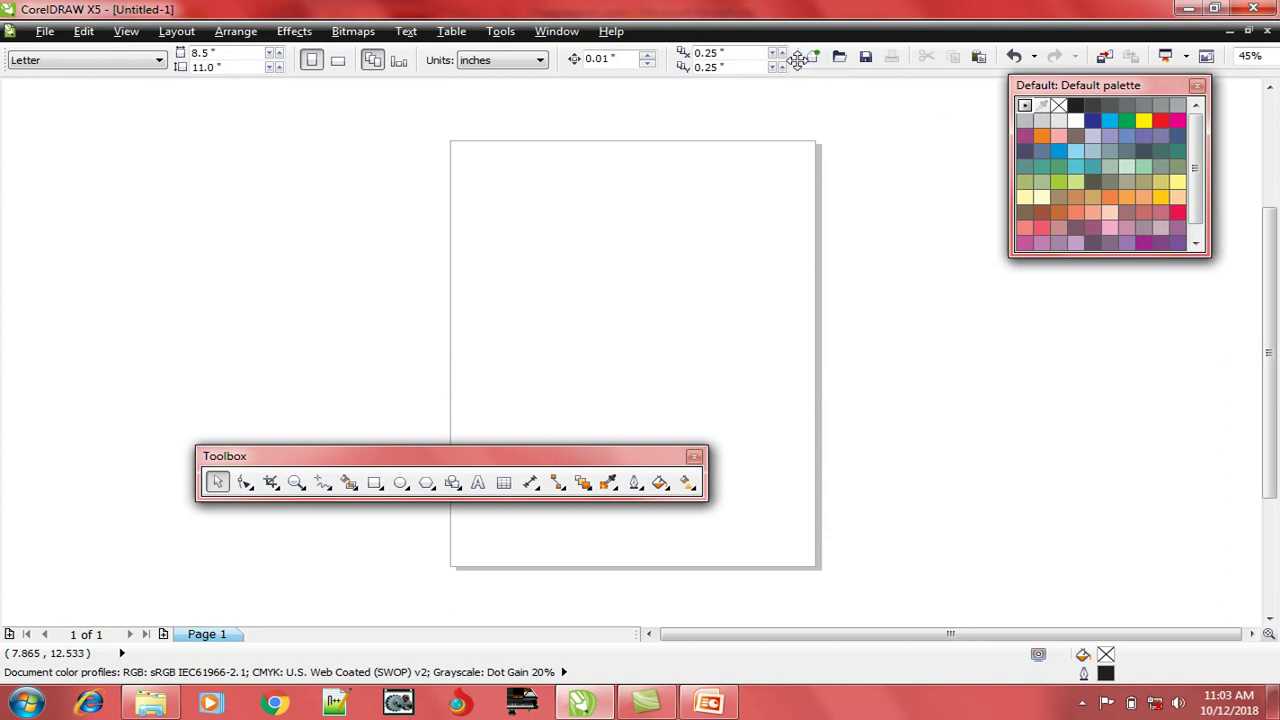
left_click_drag(797, 60, 6, 82)
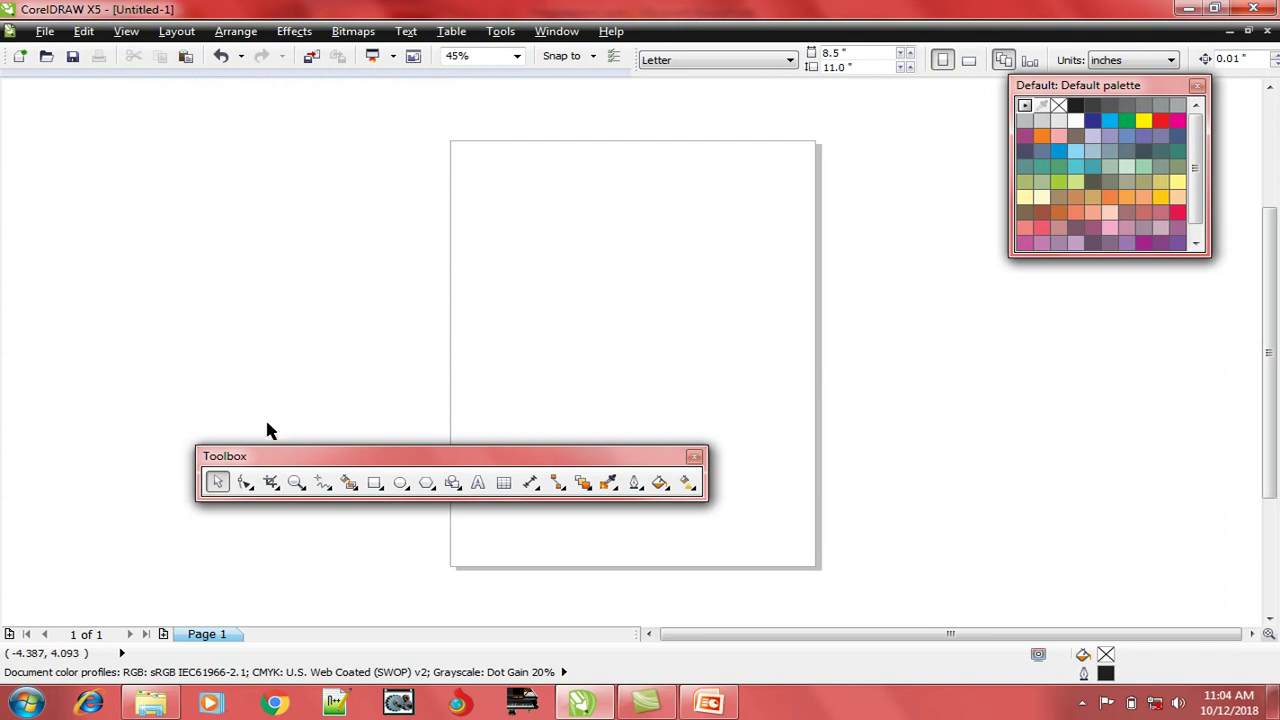
double_click(222, 456)
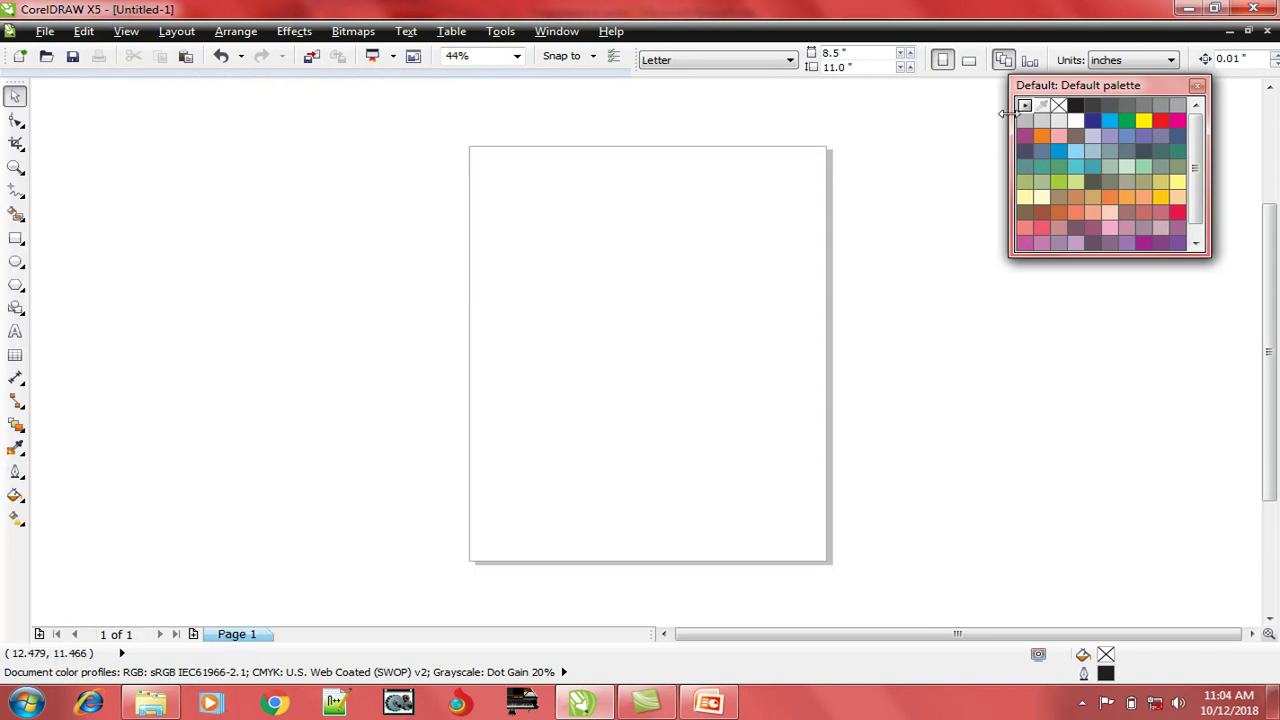
double_click(1060, 88)
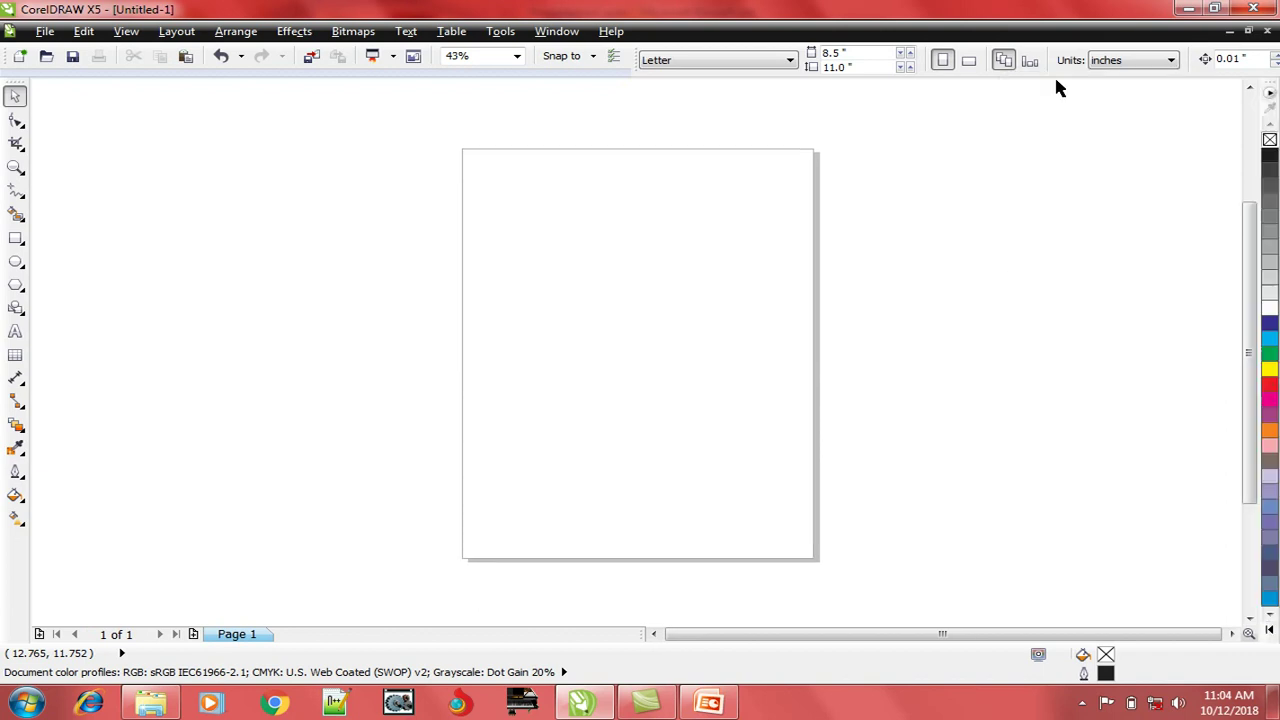
left_click(635, 65)
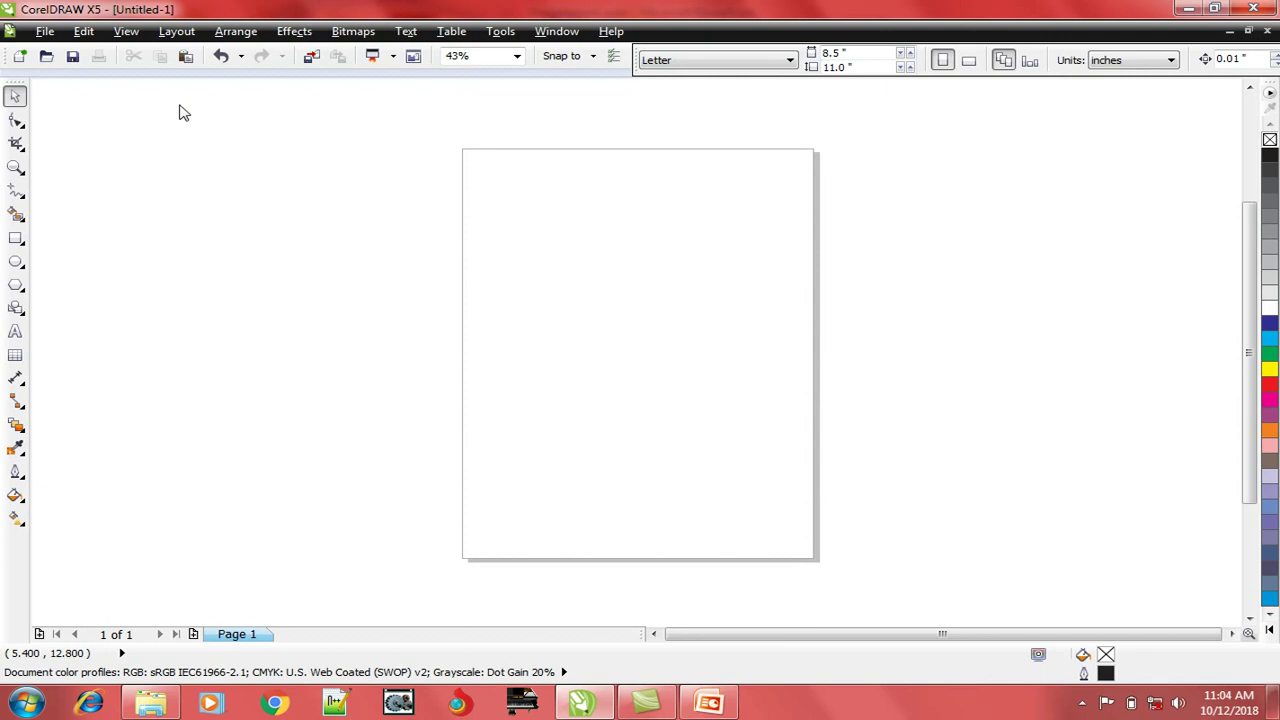
left_click_drag(95, 100, 5, 104)
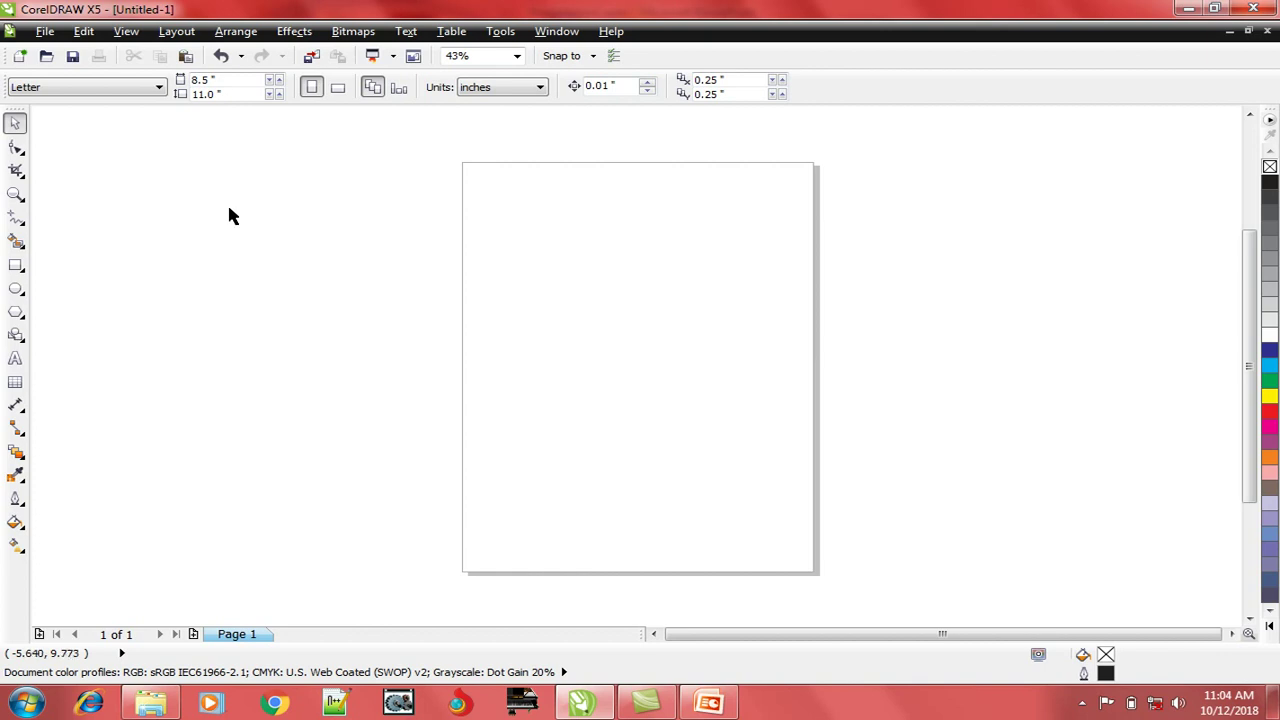
right_click(229, 215)
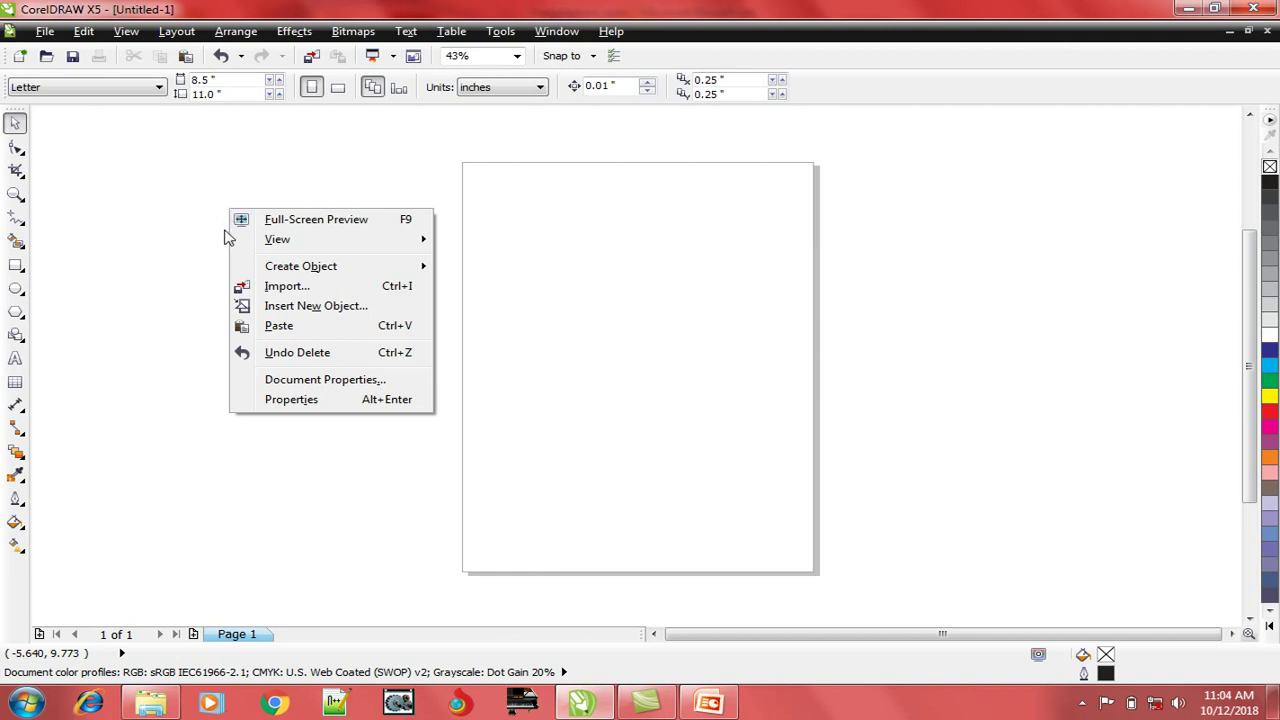
mouse_move(268, 242)
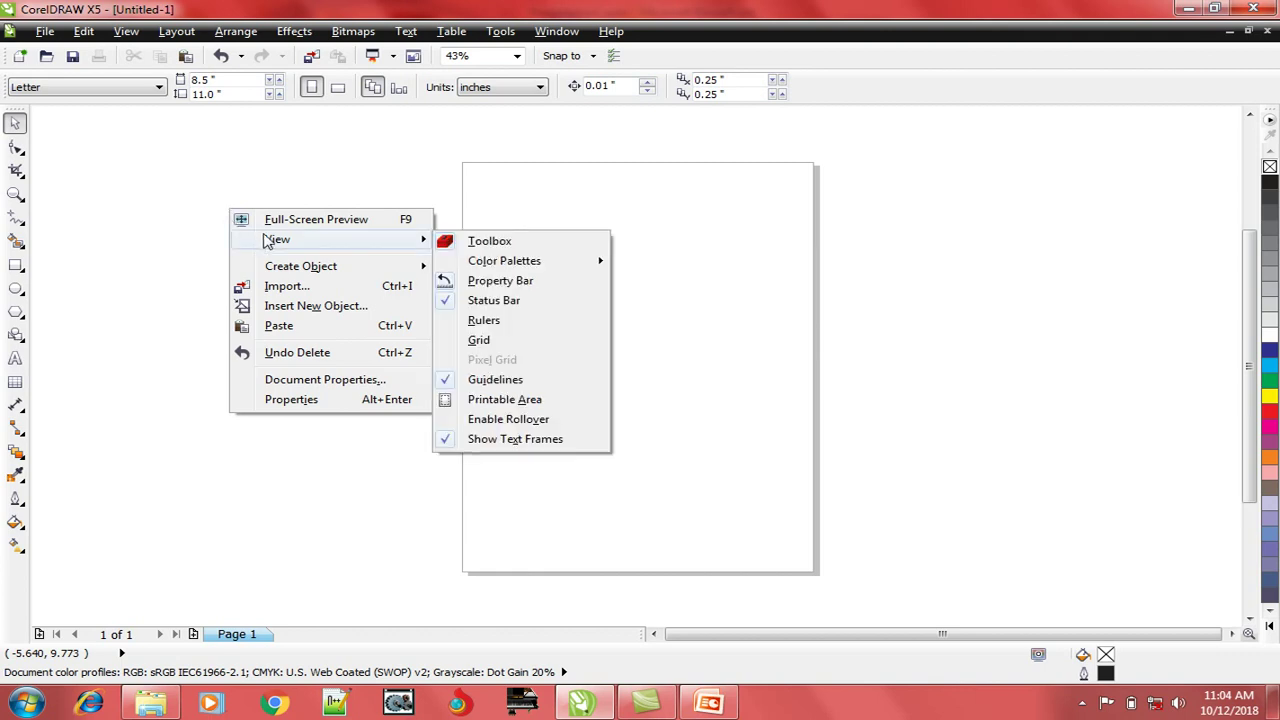
Hide the Menu Bar, Status Bar, Standard toolbar, Property Bar and Toolbox
right_click(16, 588)
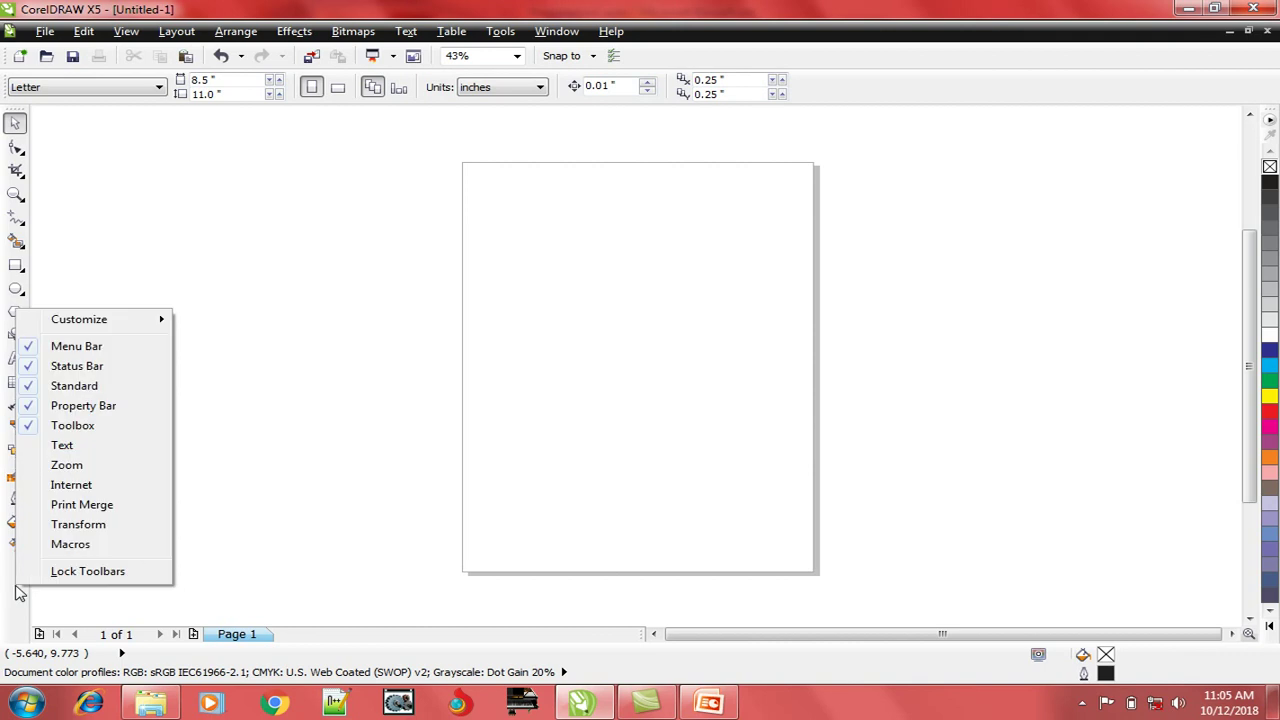
left_click(35, 350)
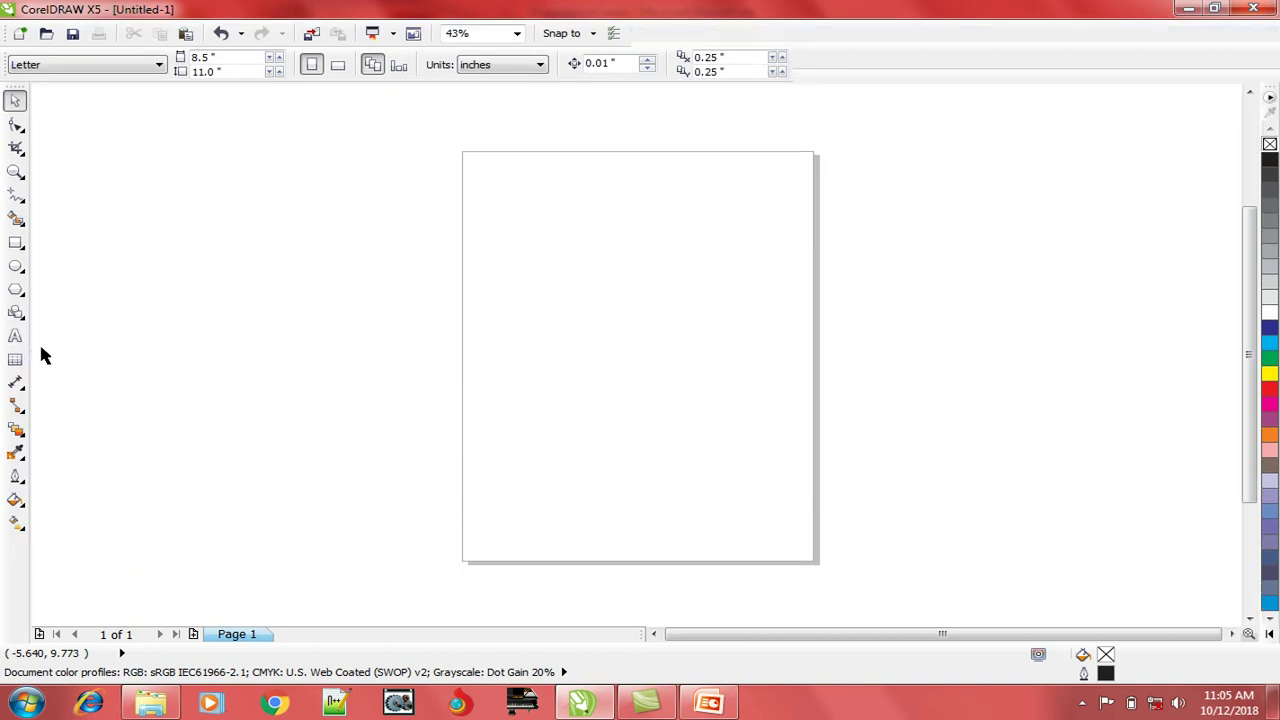
right_click(14, 566)
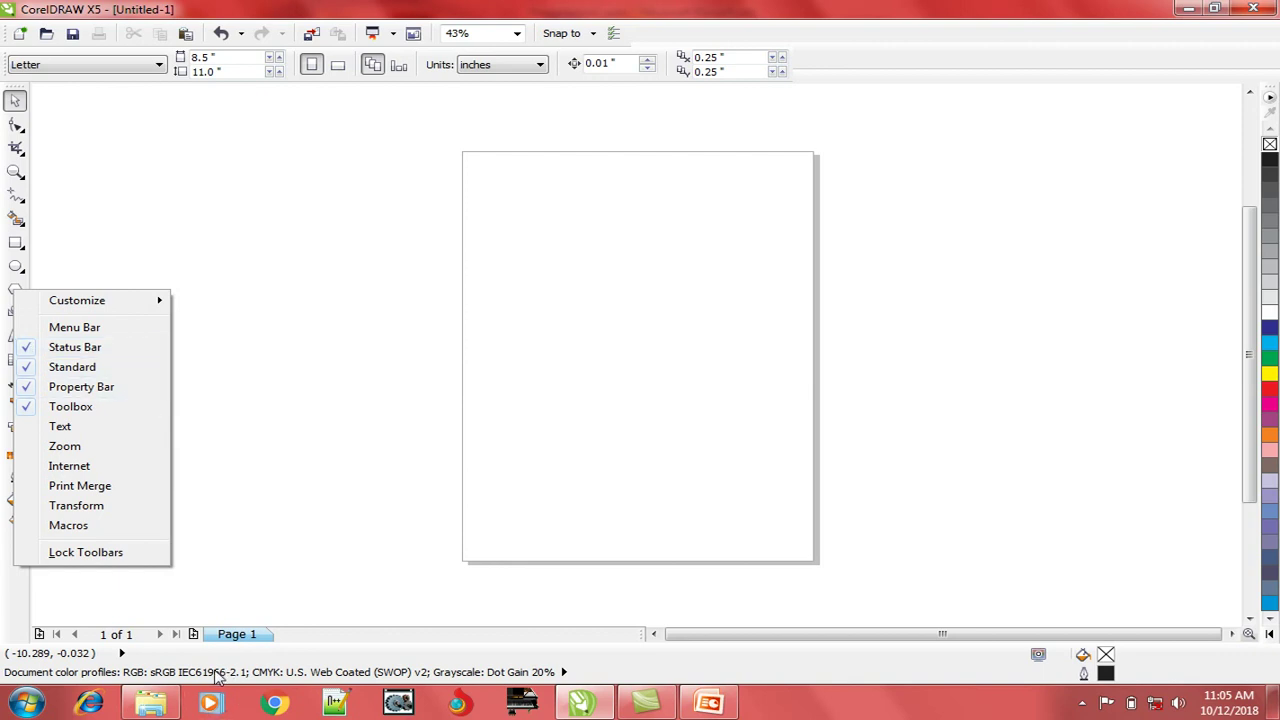
left_click(28, 347)
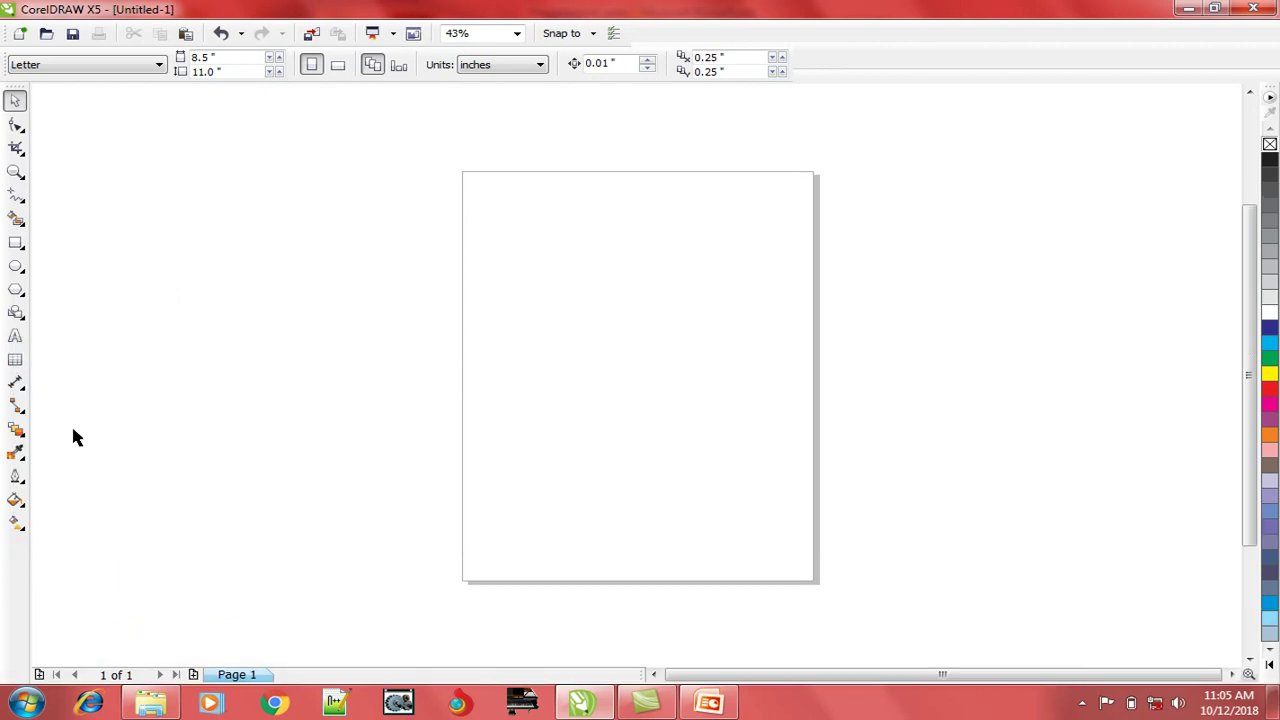
right_click(17, 563)
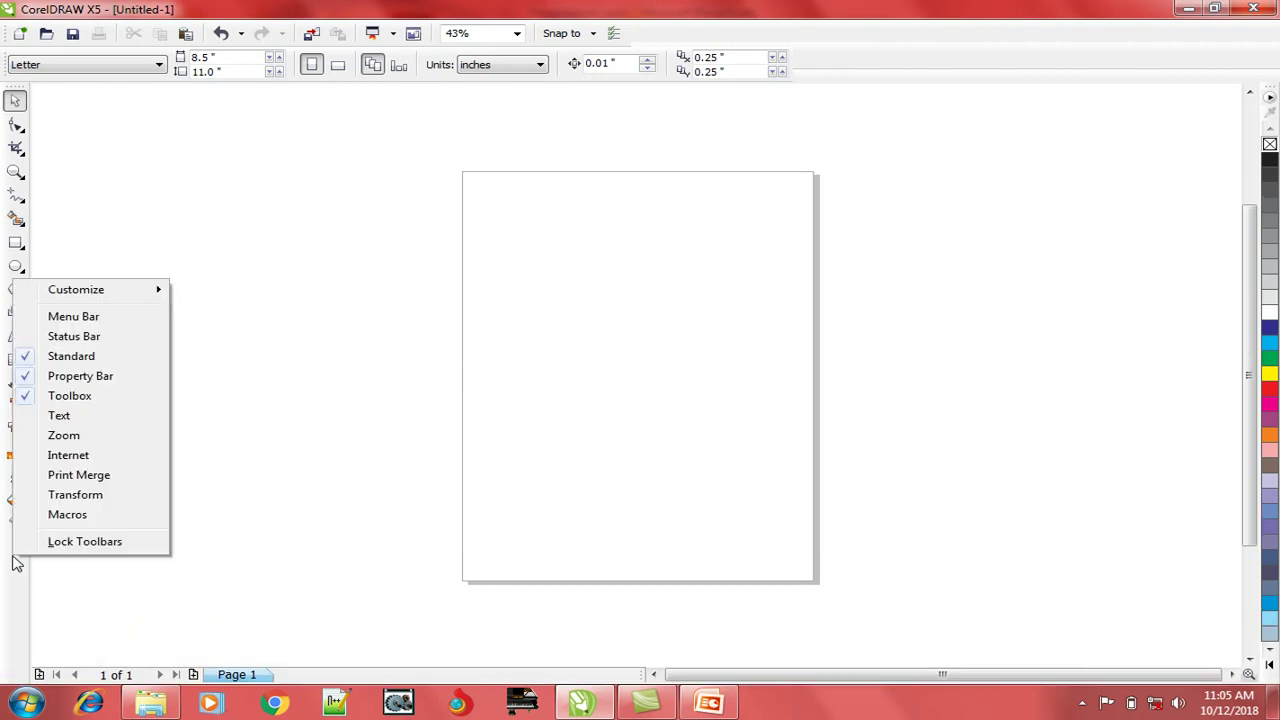
left_click(28, 360)
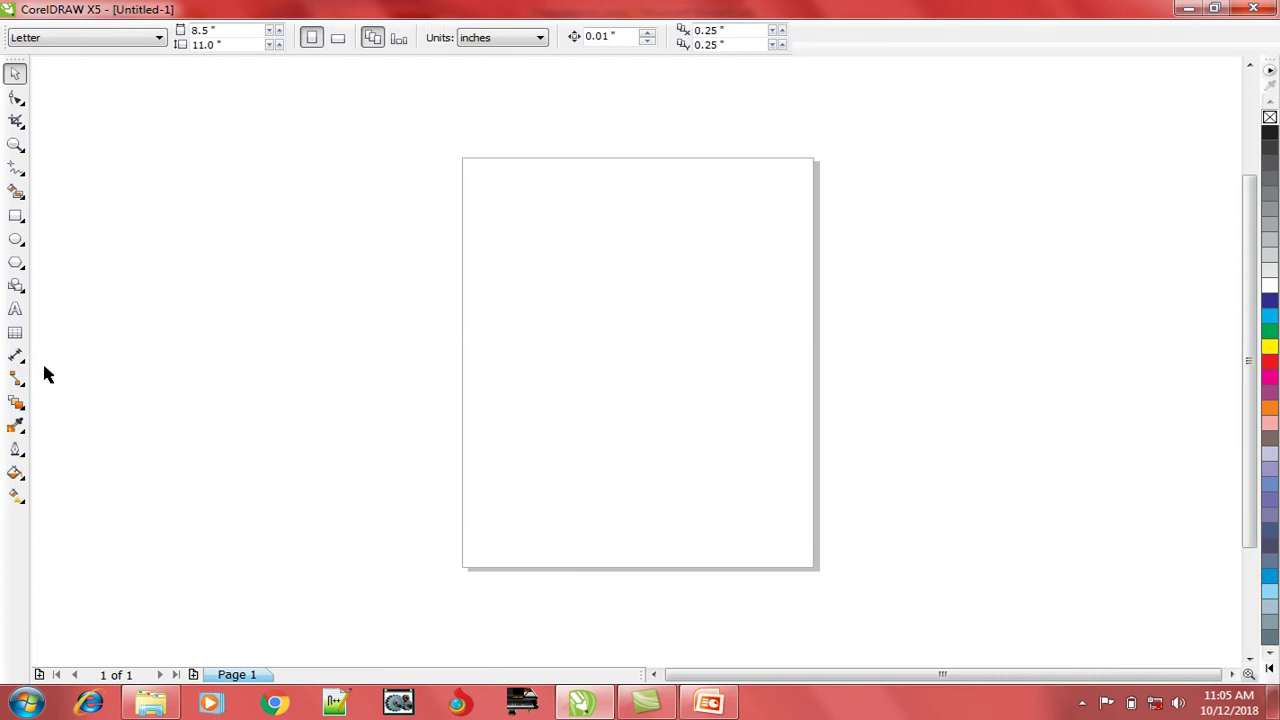
right_click(24, 532)
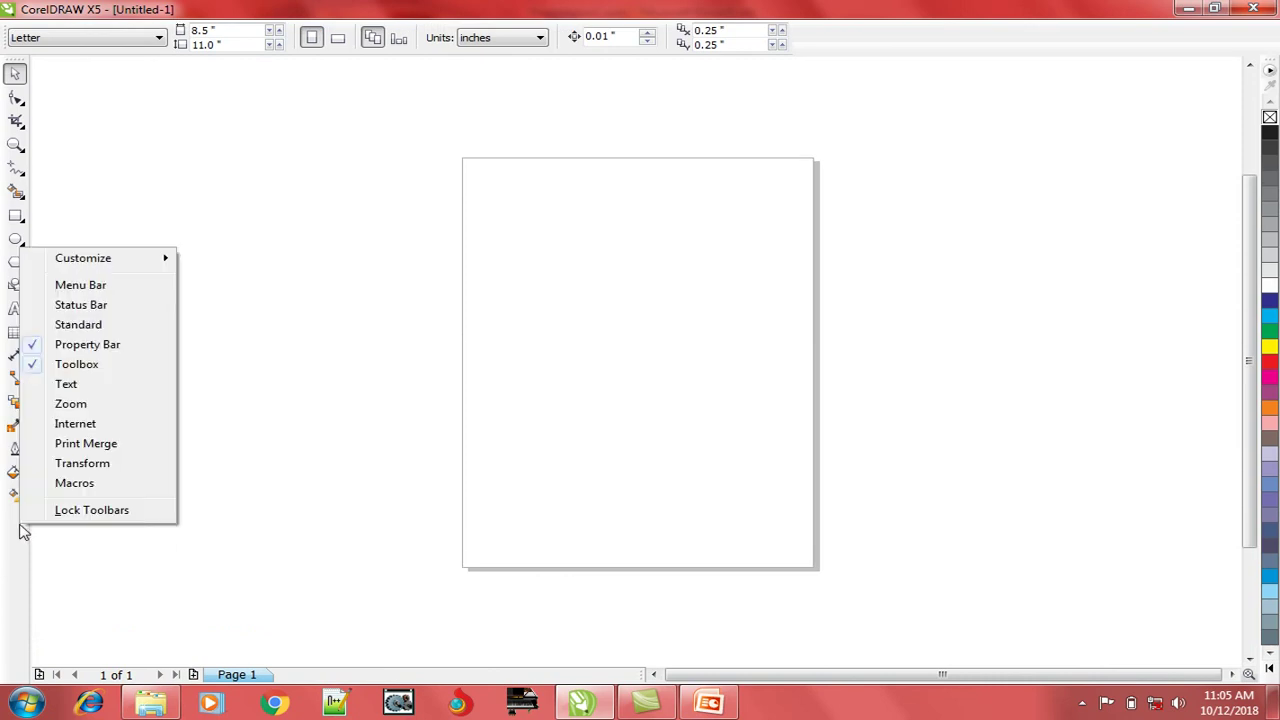
left_click(36, 350)
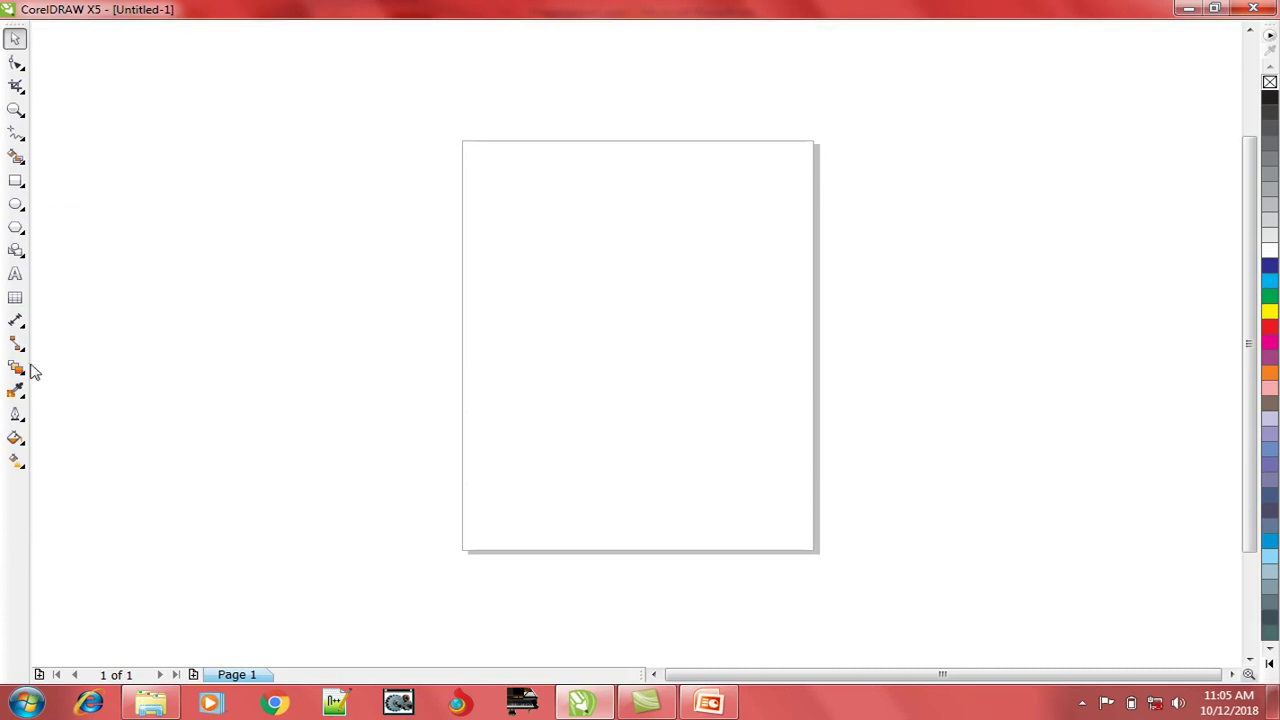
right_click(20, 503)
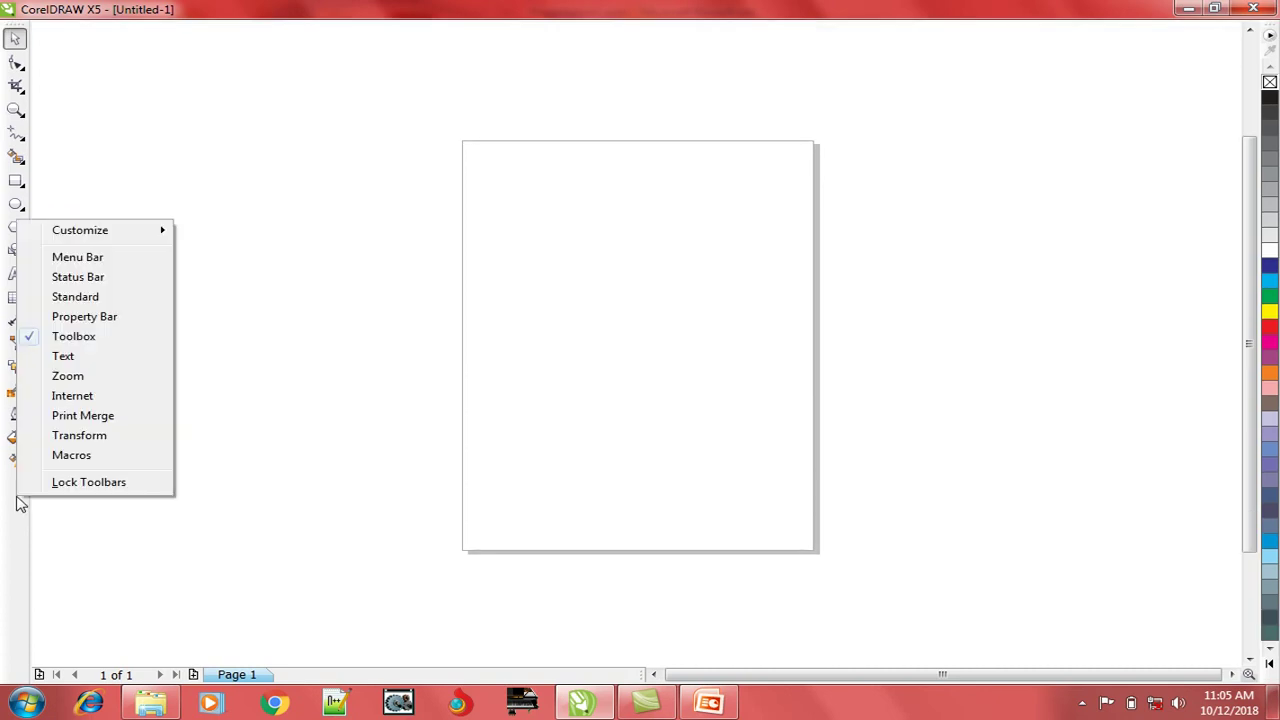
left_click(32, 339)
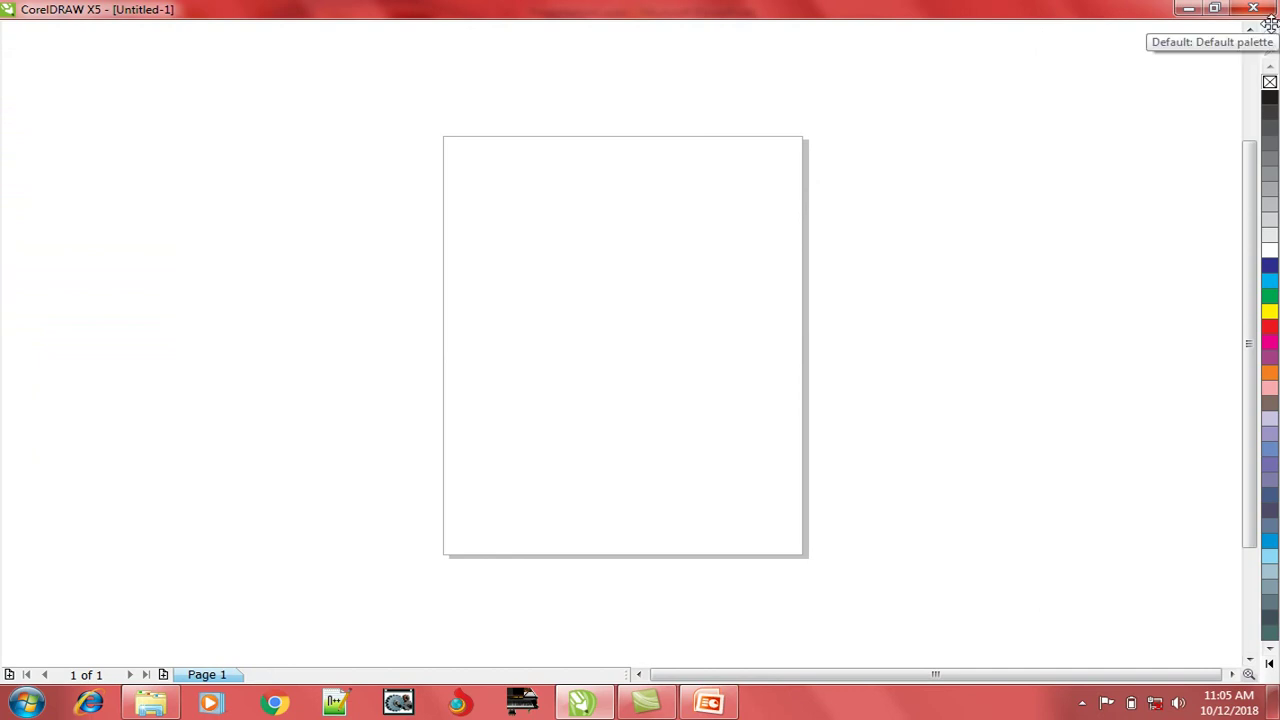
Hide the Default palette from the workspace's color palettes
right_click(979, 141)
mouse_move(1025, 180)
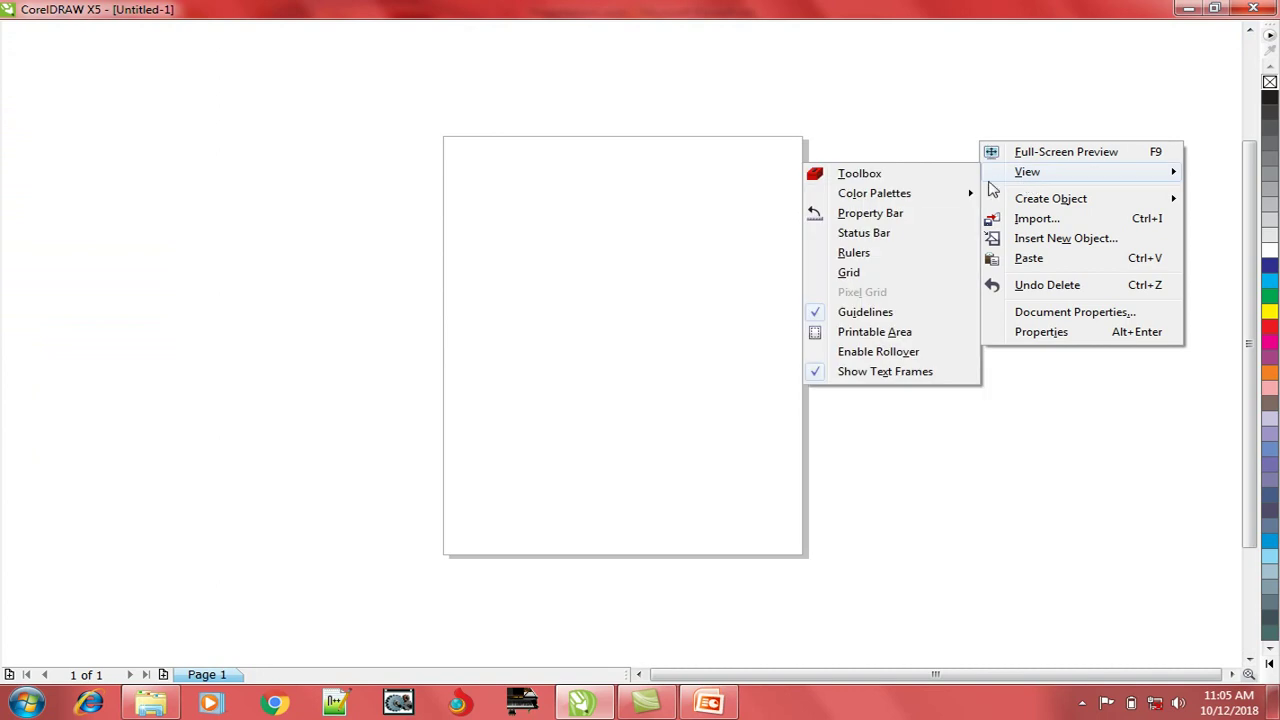
mouse_move(966, 200)
mouse_move(830, 193)
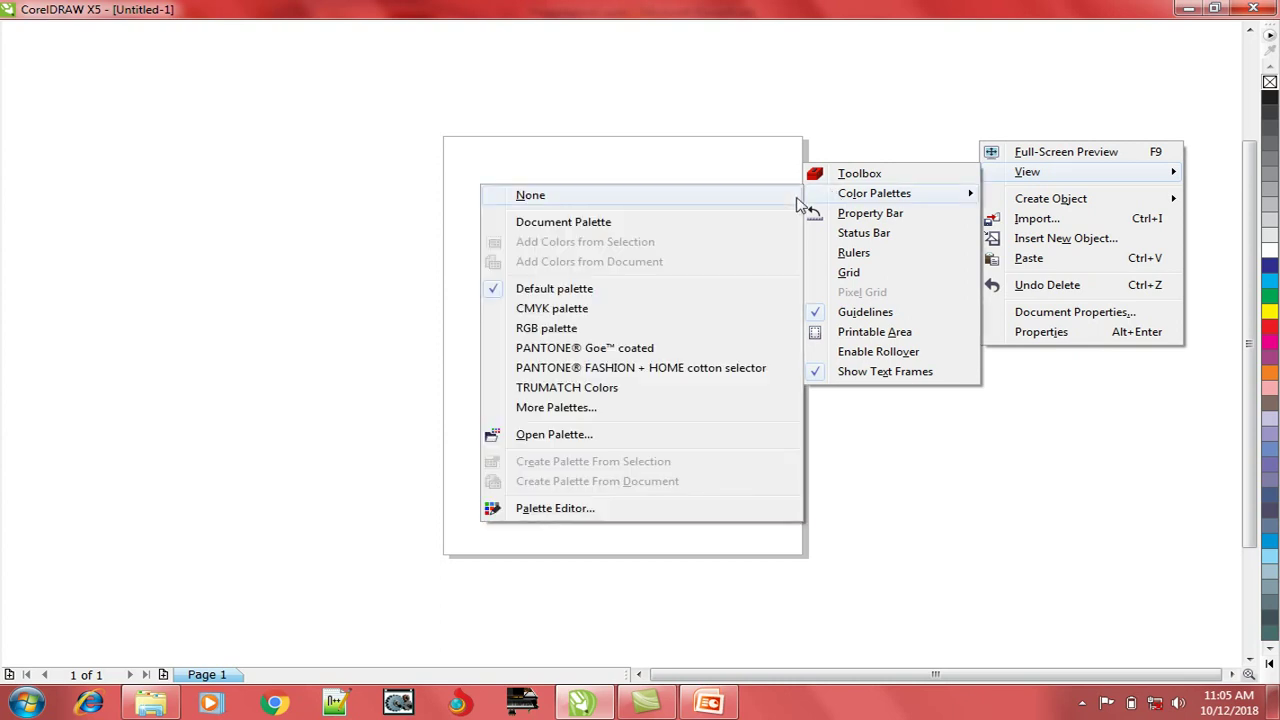
left_click(500, 292)
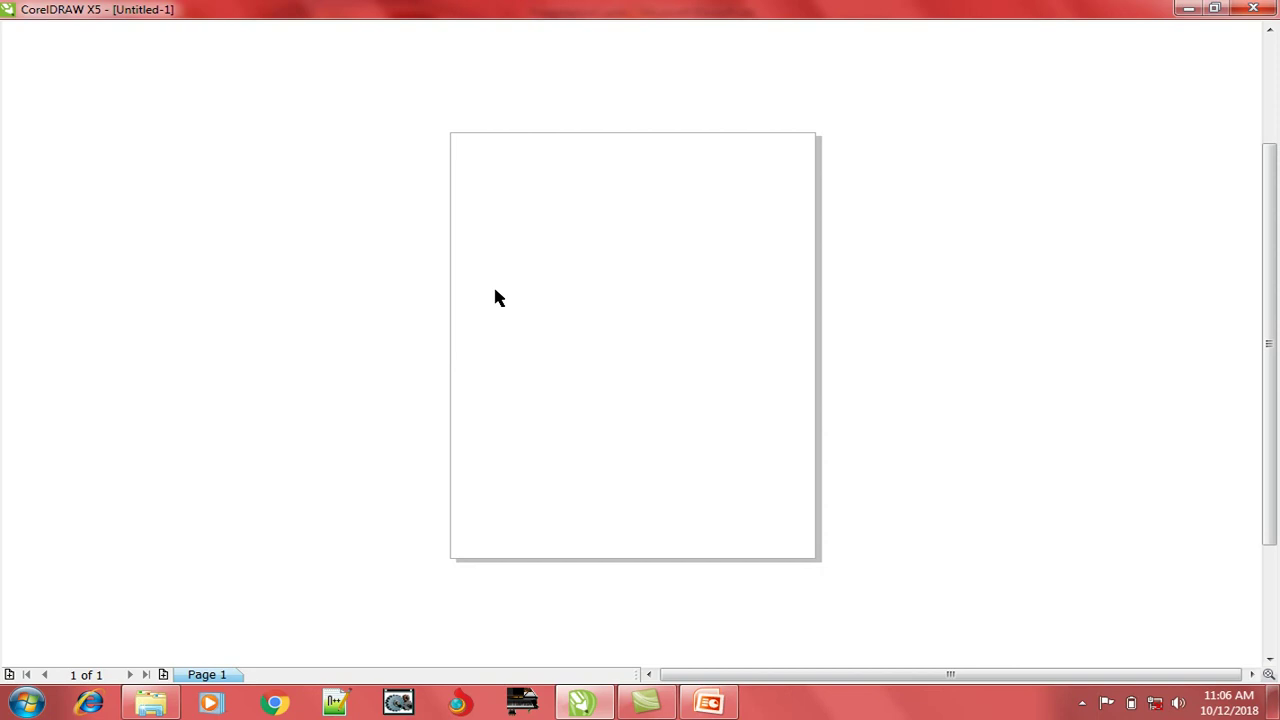
Show the hidden Toolbox and Menu Bar again
right_click(604, 216)
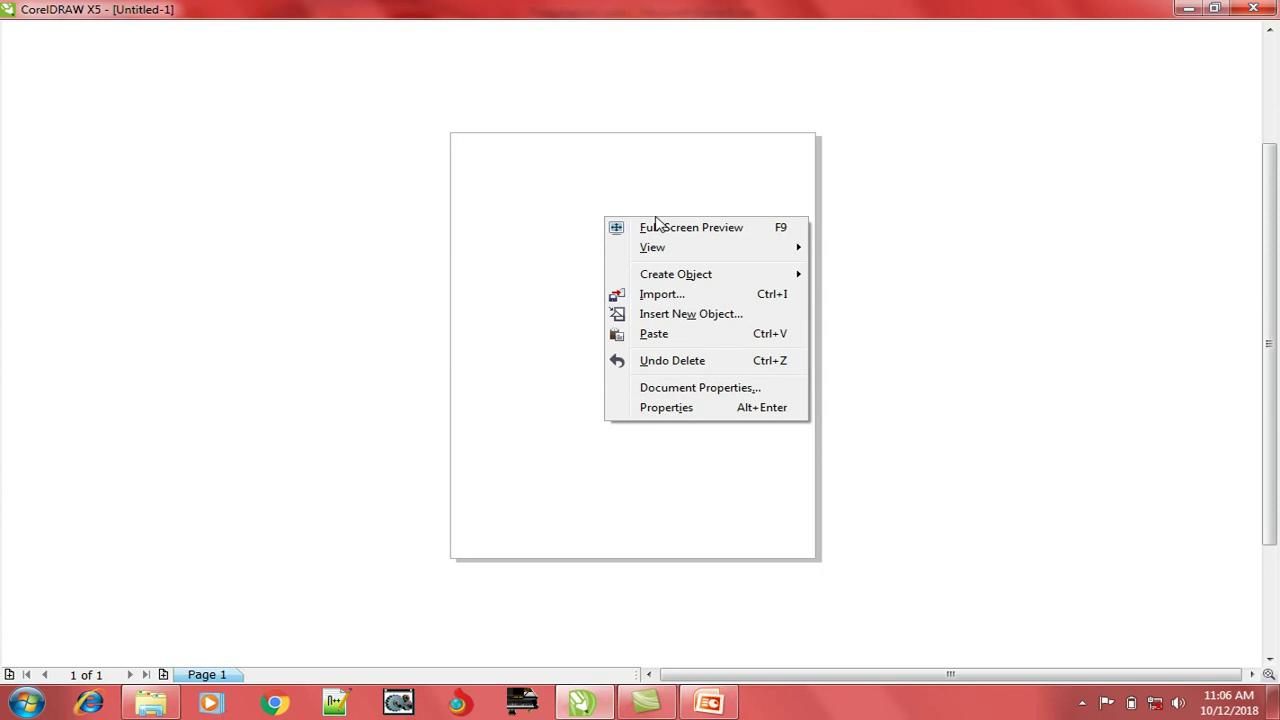
mouse_move(686, 251)
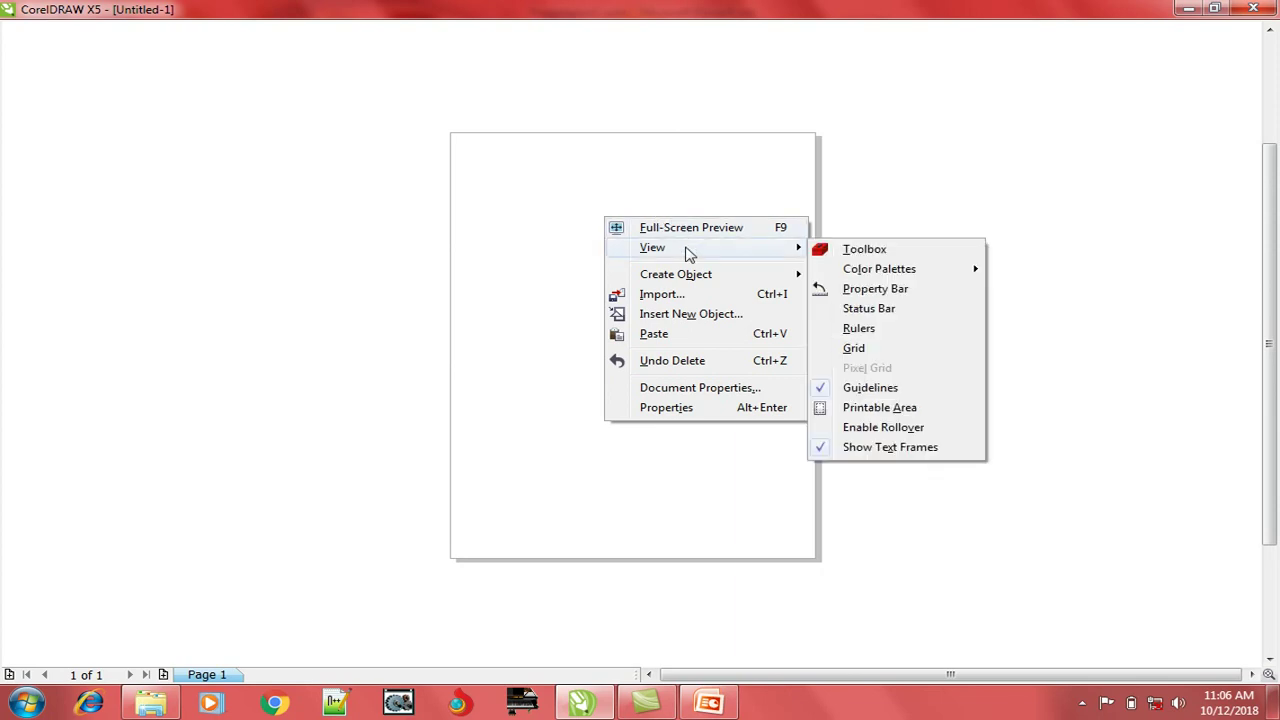
left_click(855, 250)
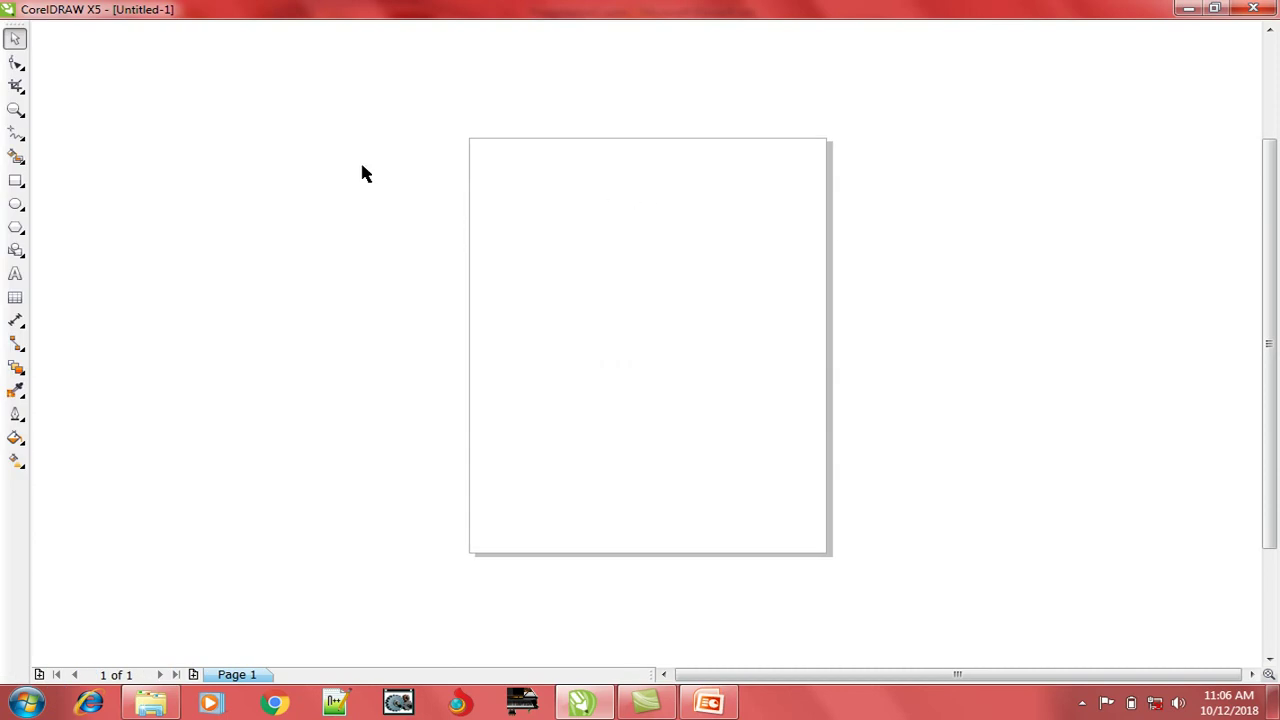
right_click(6, 521)
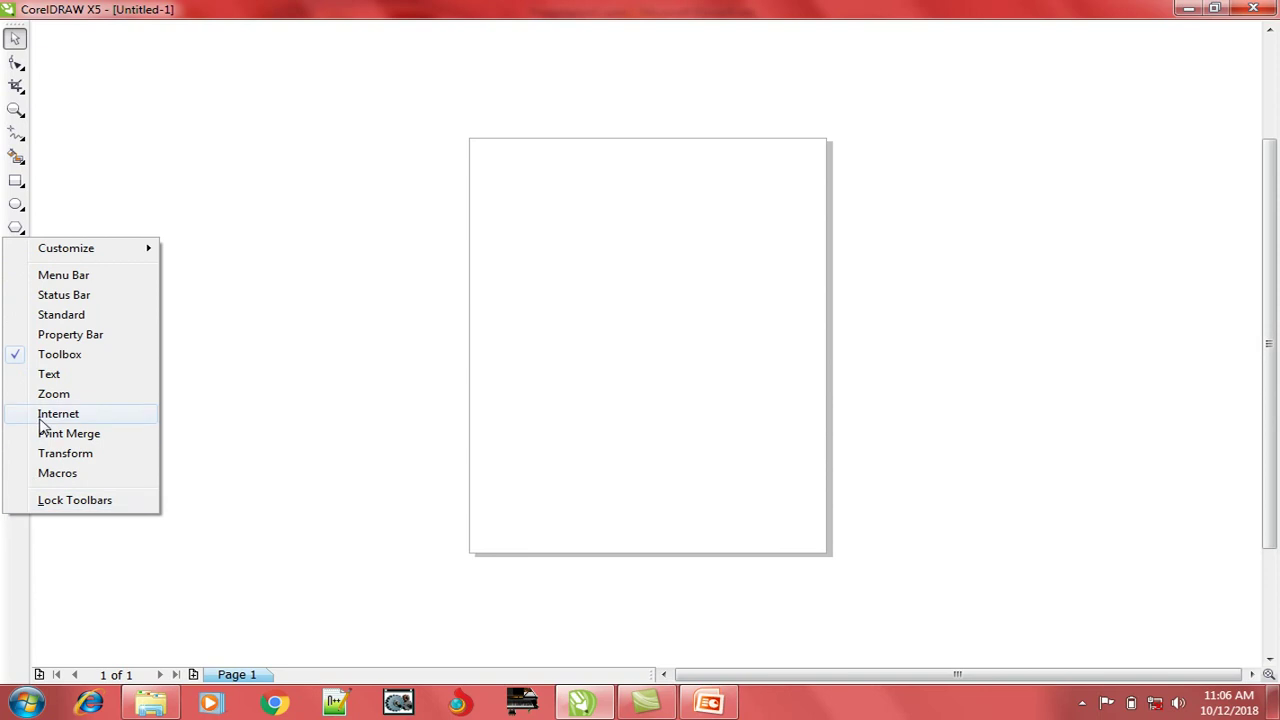
left_click(28, 276)
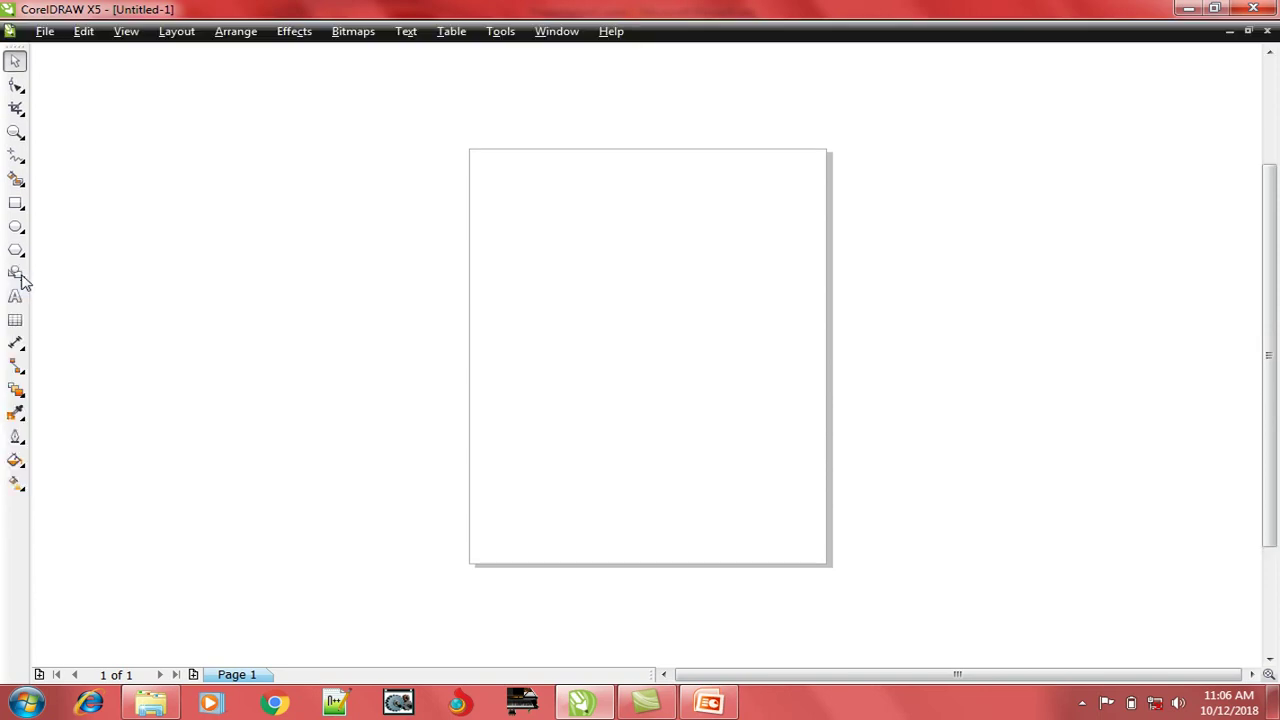
Show the hidden Status Bar, Standard toolbar and Property Bar again
right_click(10, 540)
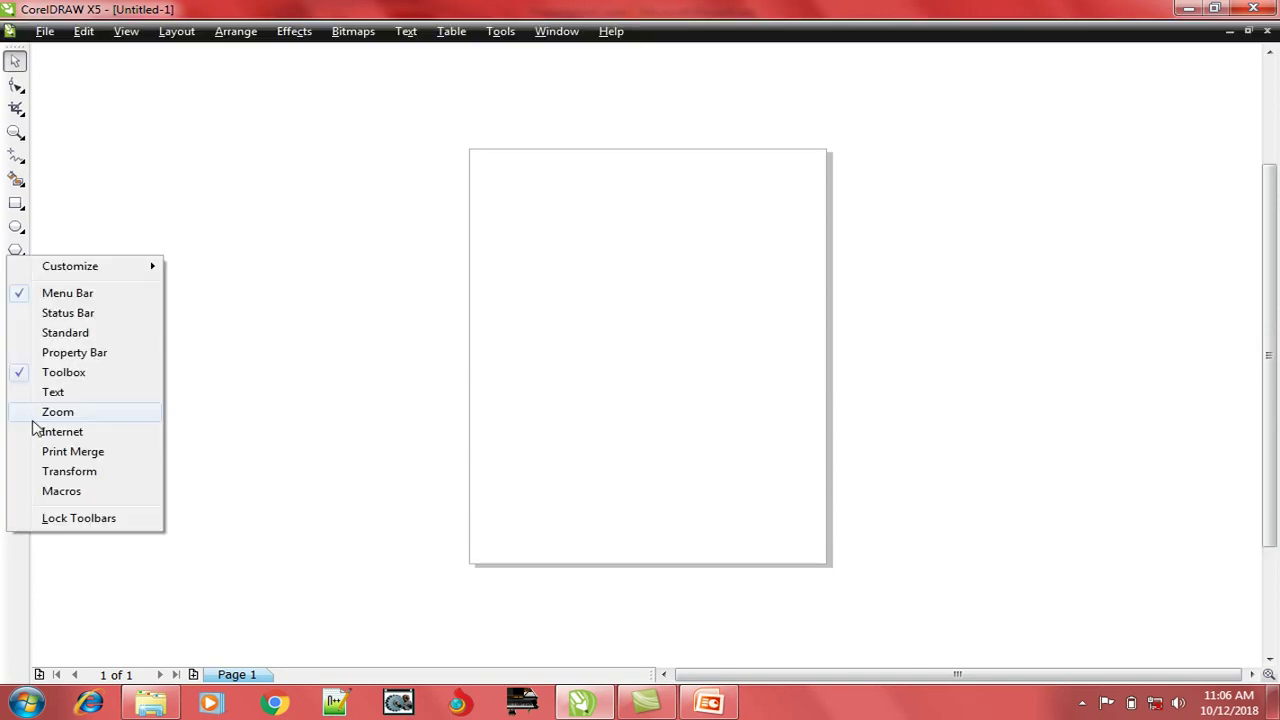
left_click(18, 316)
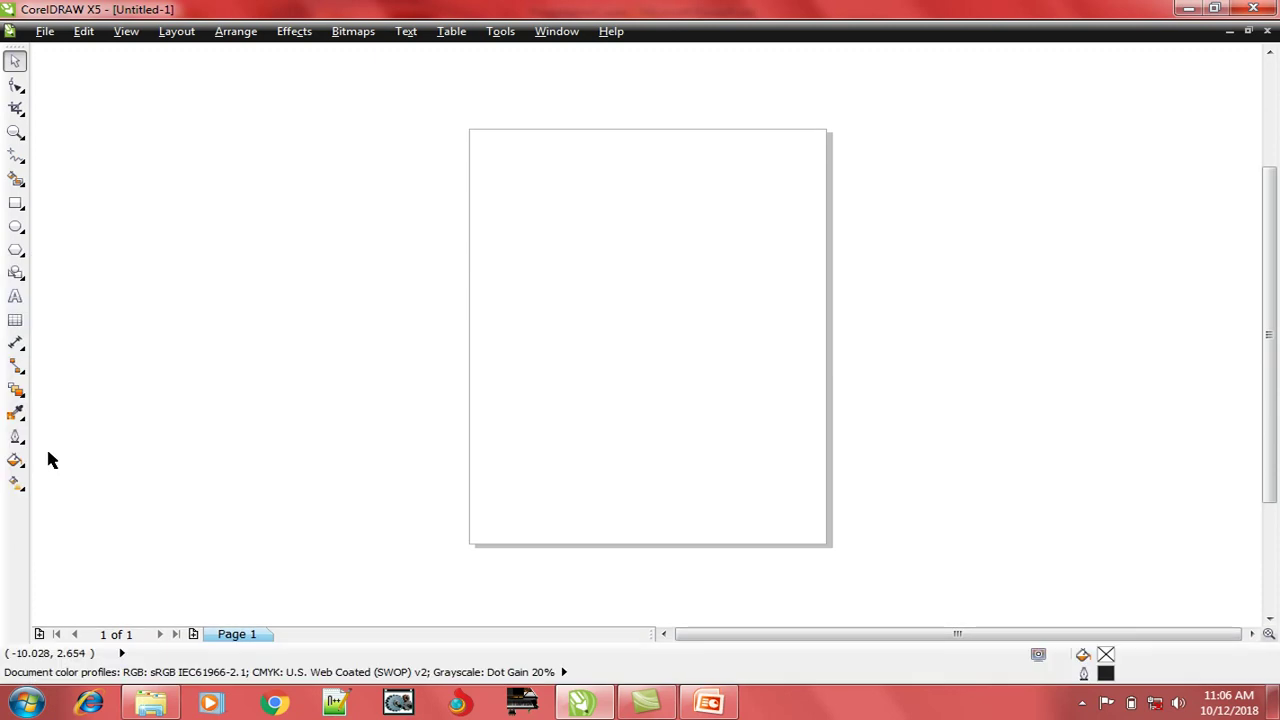
right_click(11, 537)
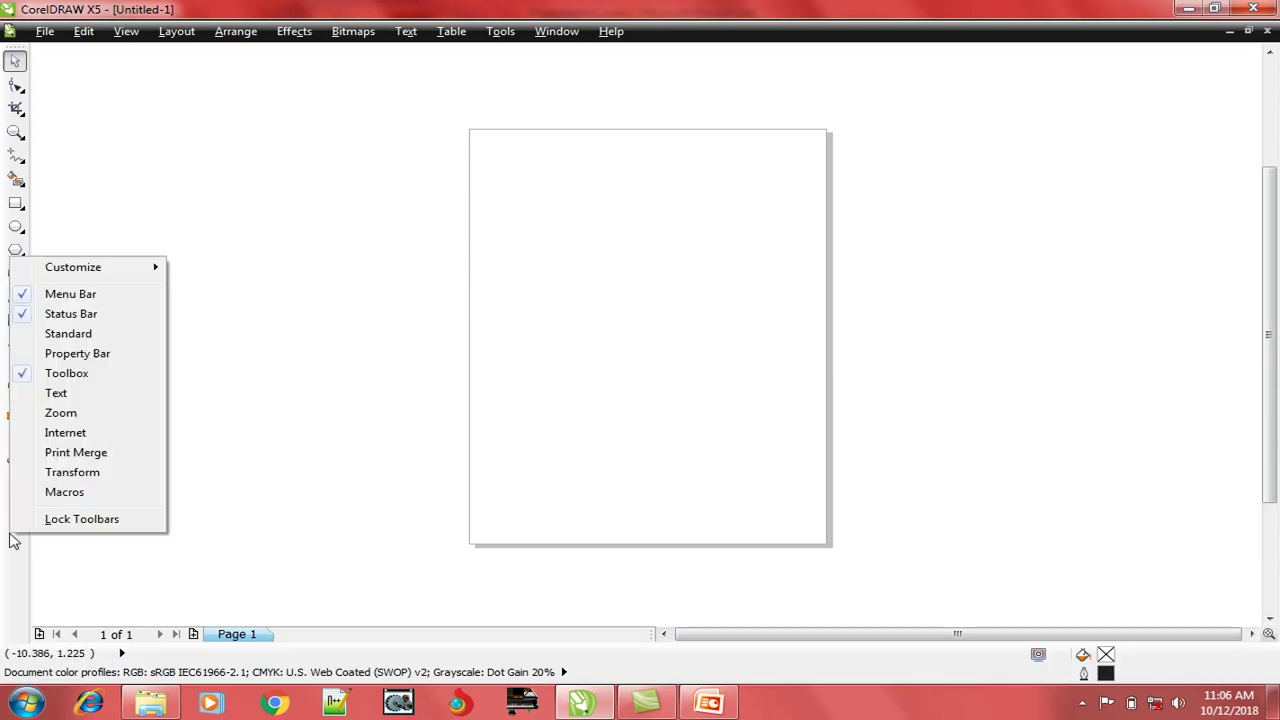
left_click(27, 342)
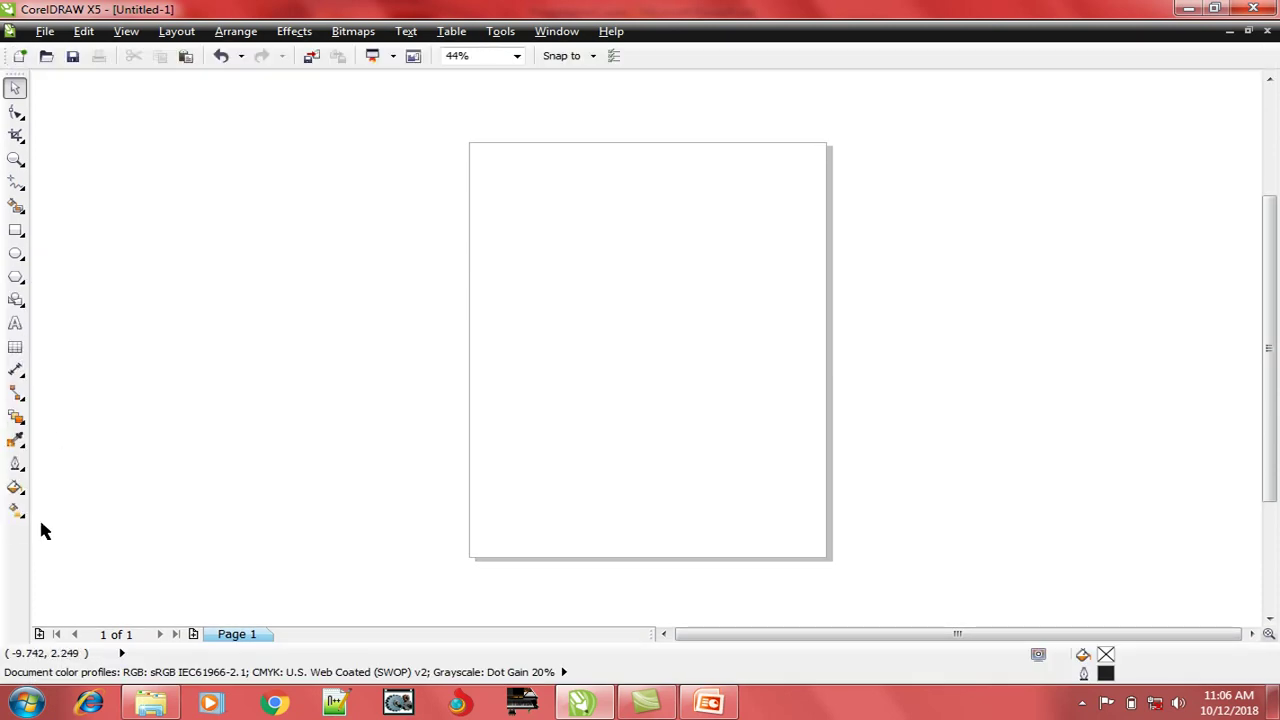
right_click(15, 561)
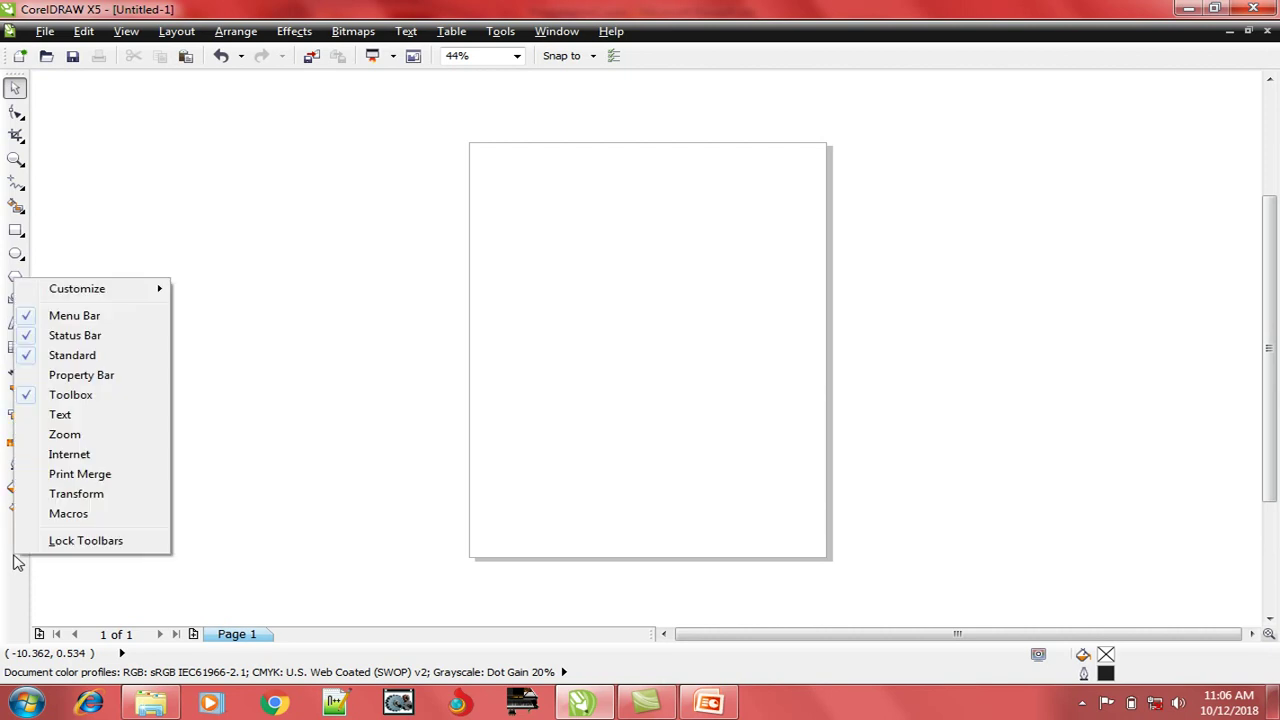
left_click(32, 378)
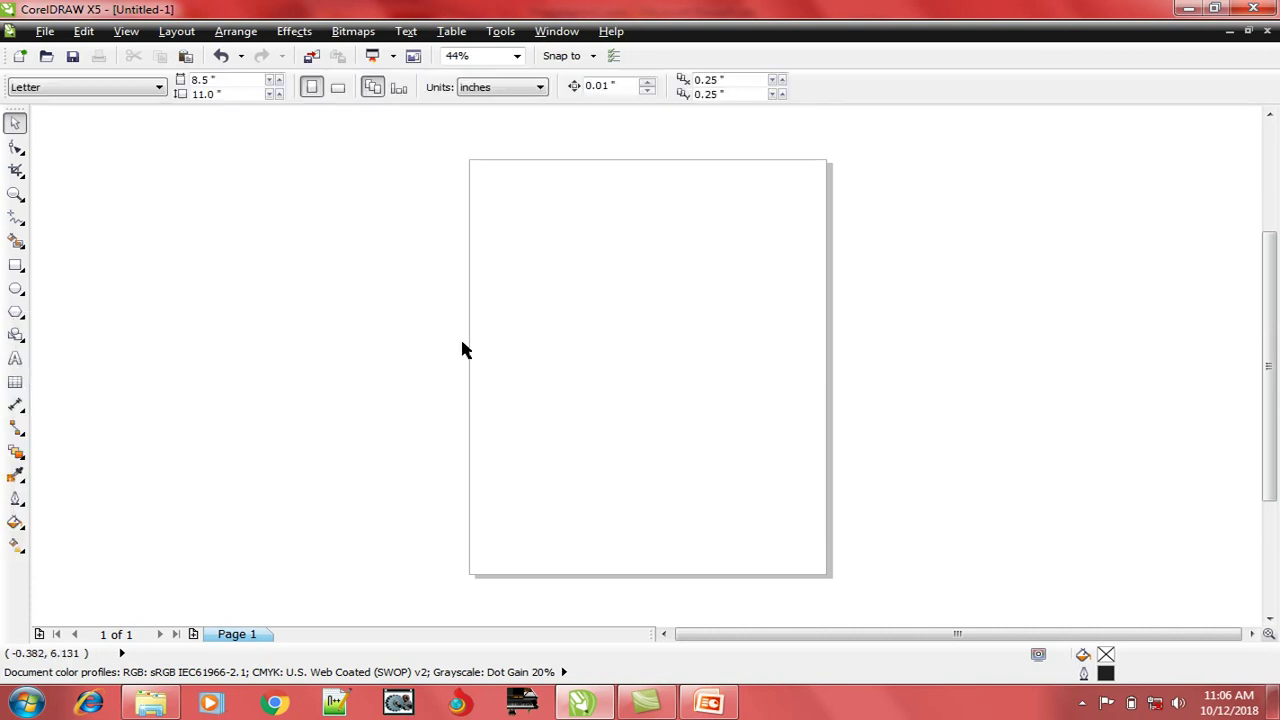
Show the rulers along the edges of the drawing window
right_click(898, 210)
mouse_move(947, 236)
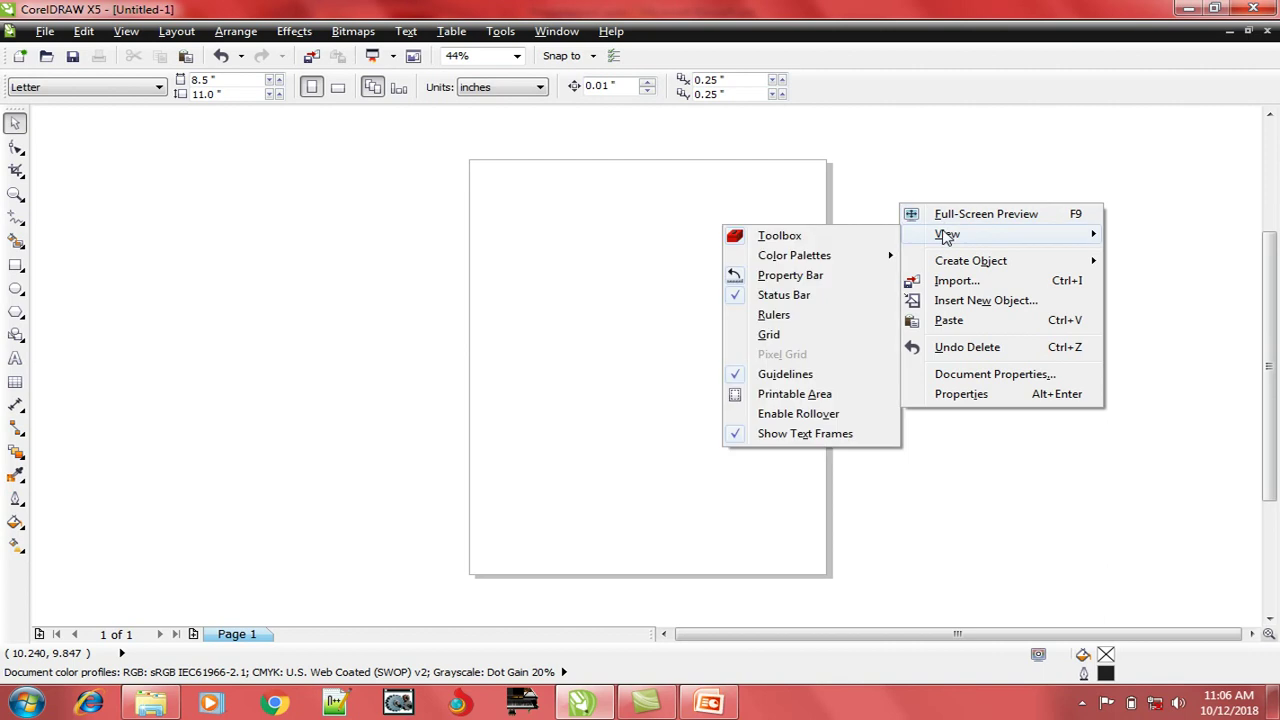
left_click(765, 316)
Show the Default palette again from the workspace's color palettes
right_click(883, 253)
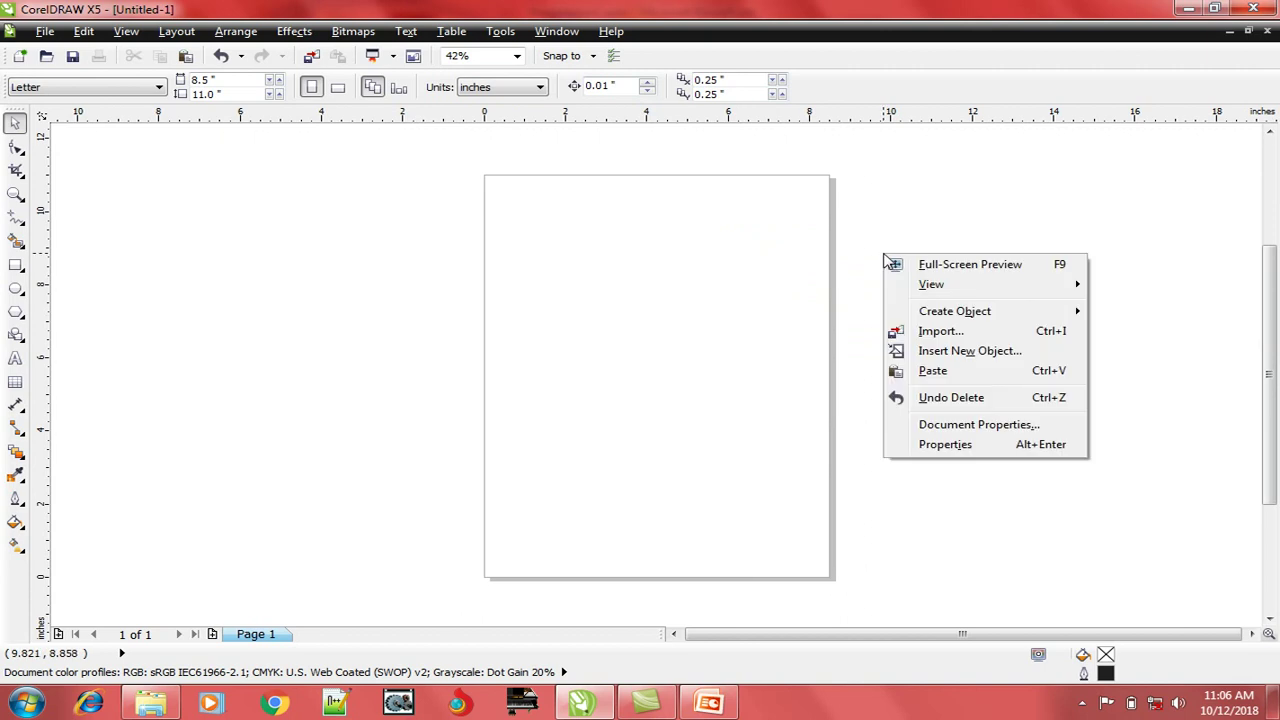
mouse_move(917, 289)
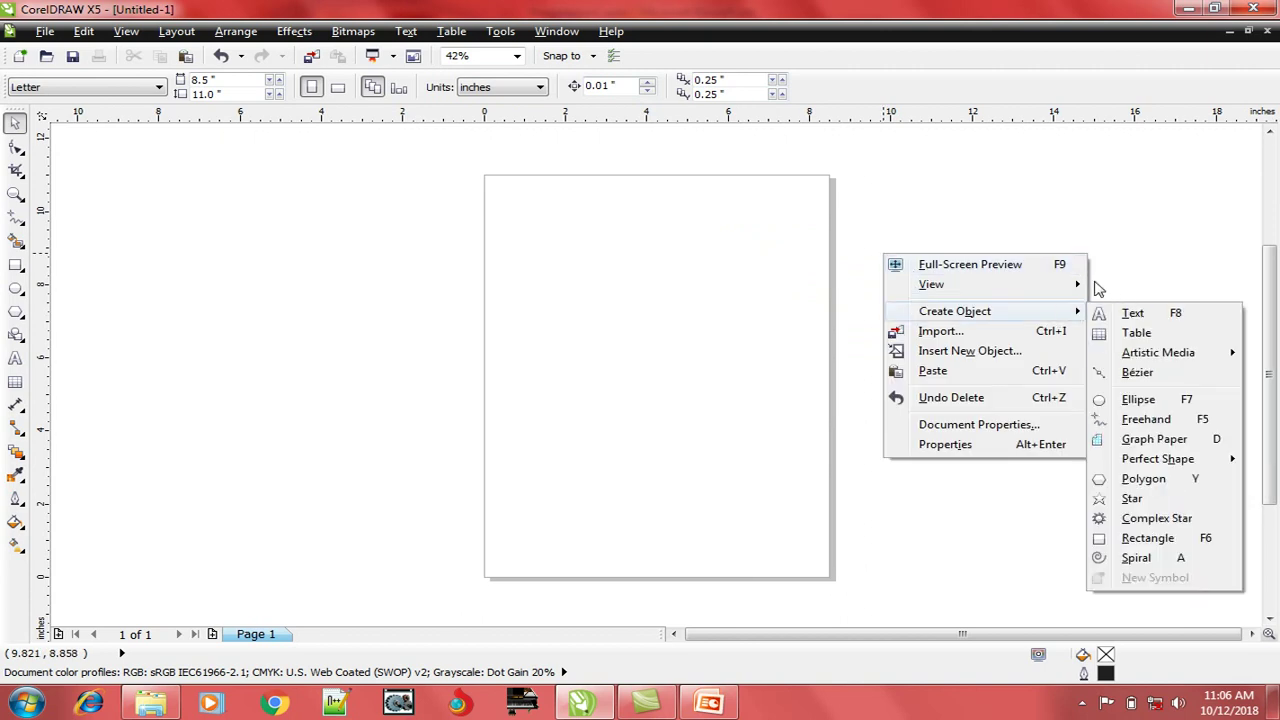
mouse_move(1132, 310)
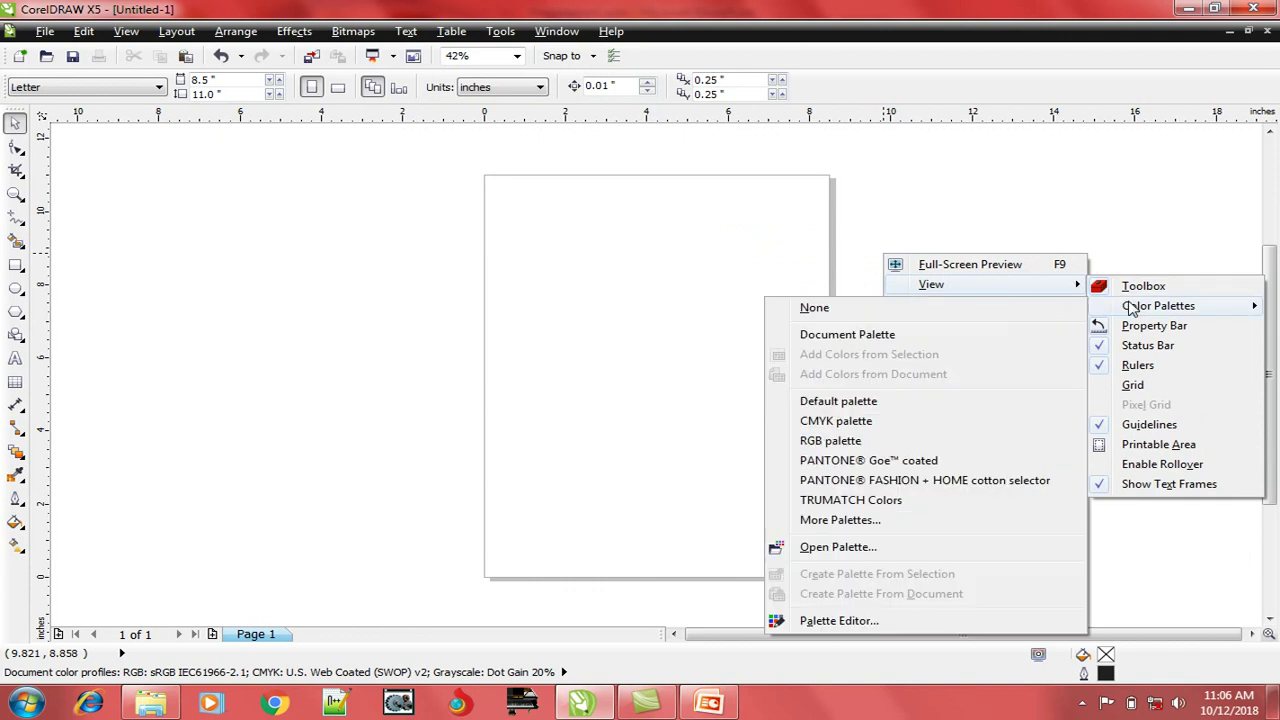
key("Escape")
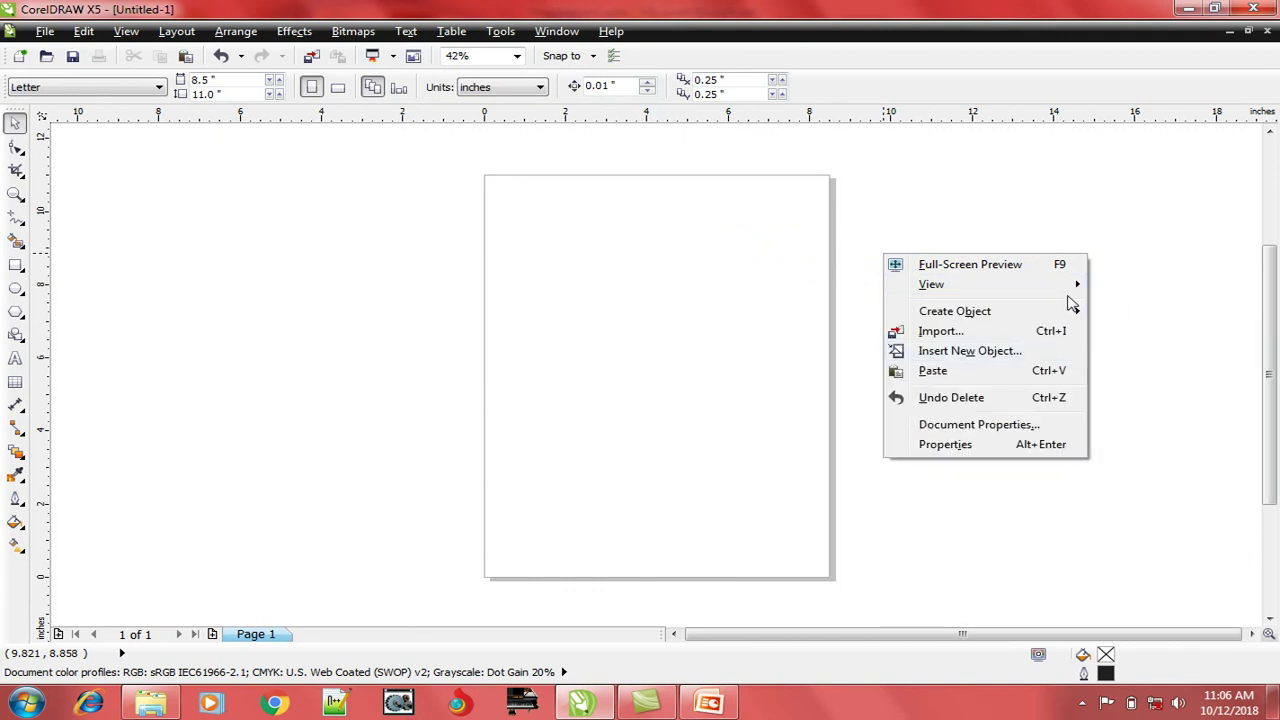
mouse_move(1070, 287)
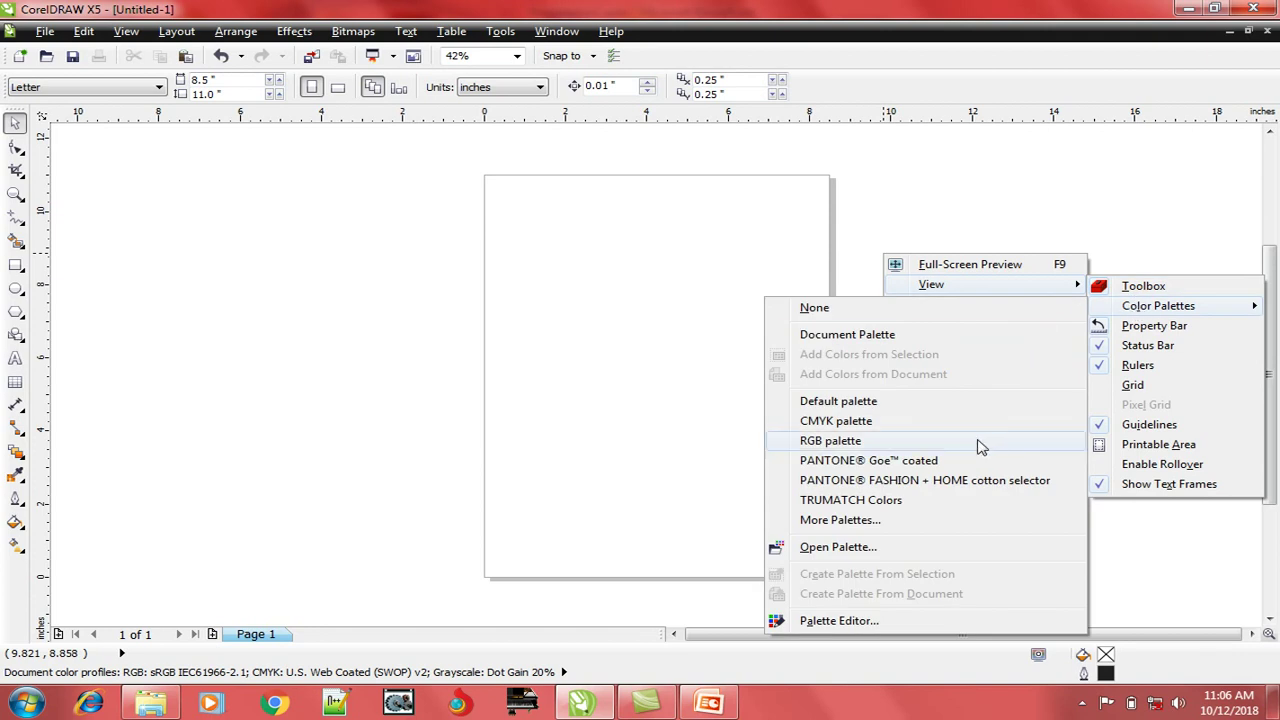
left_click(790, 402)
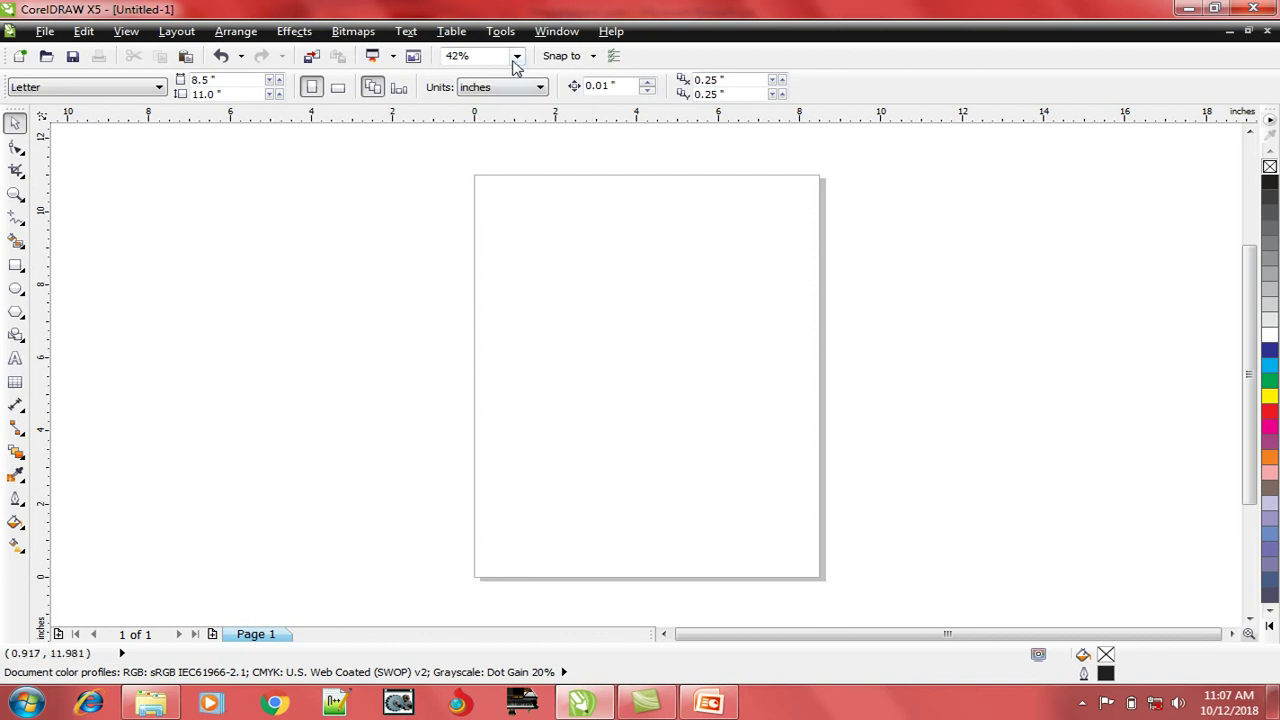
Set the Menu Bar's button size to Large in the command bar customization options and apply it
left_click(501, 32)
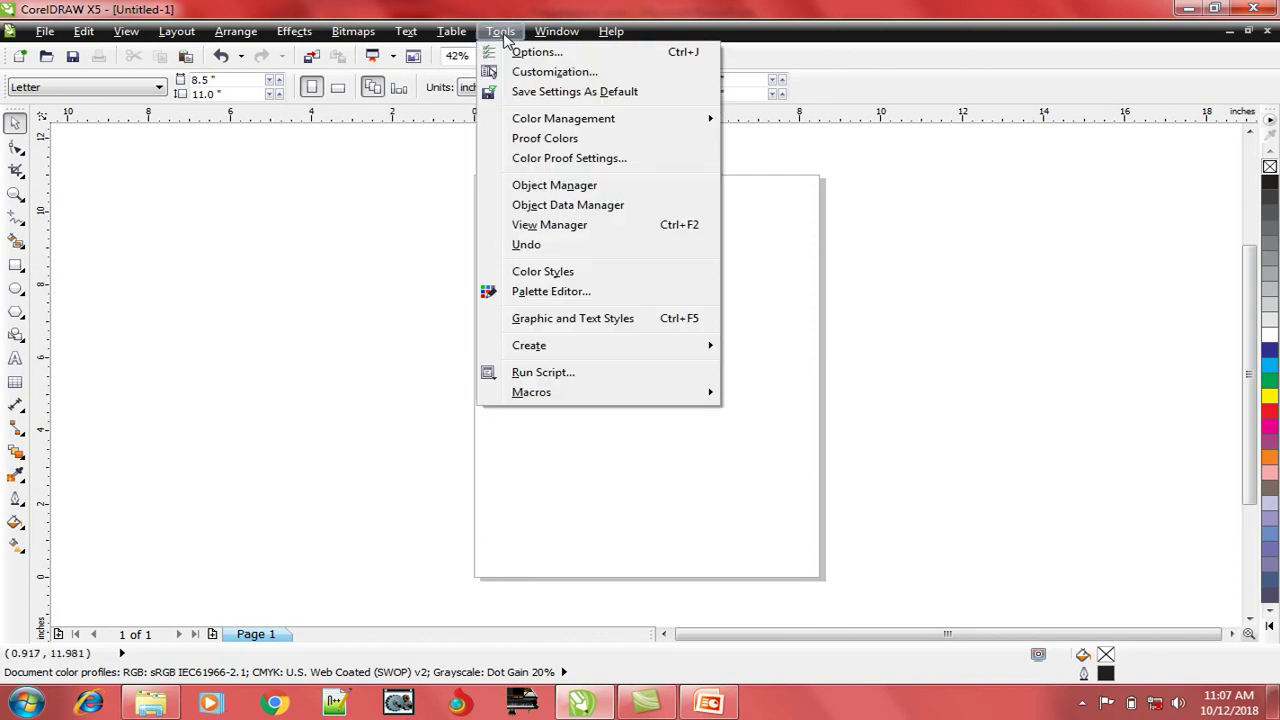
left_click(525, 52)
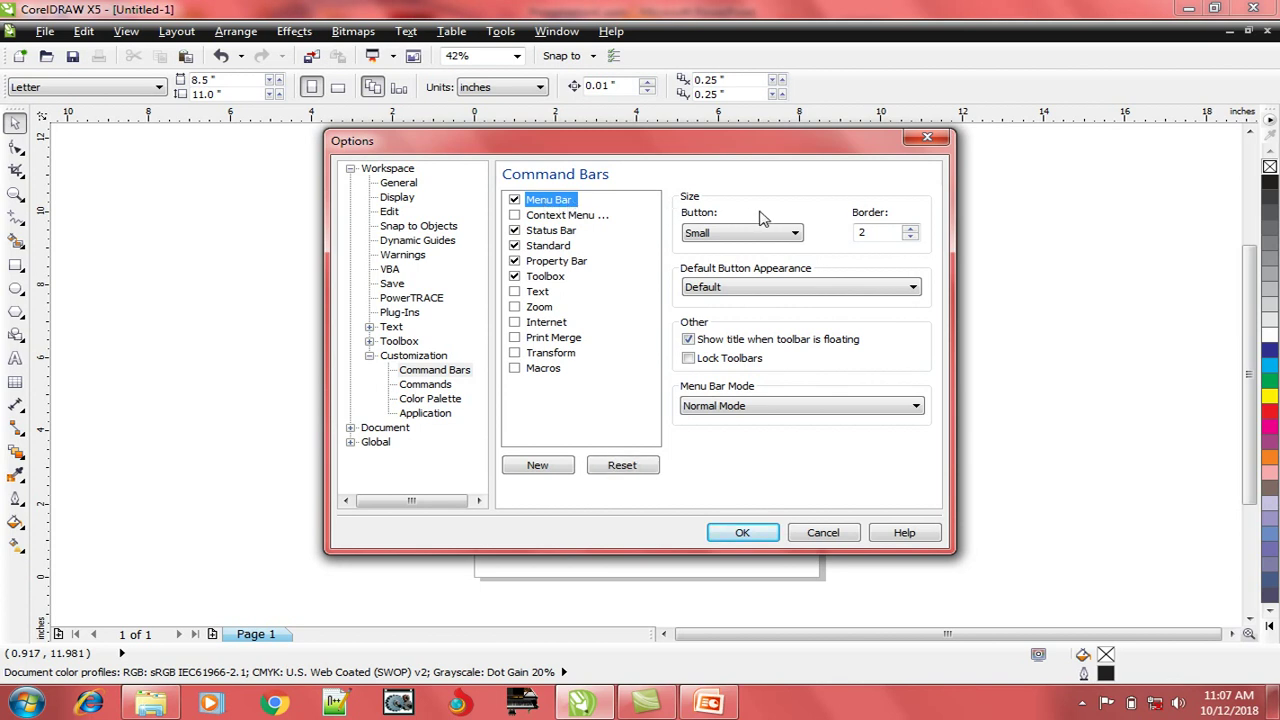
left_click(795, 234)
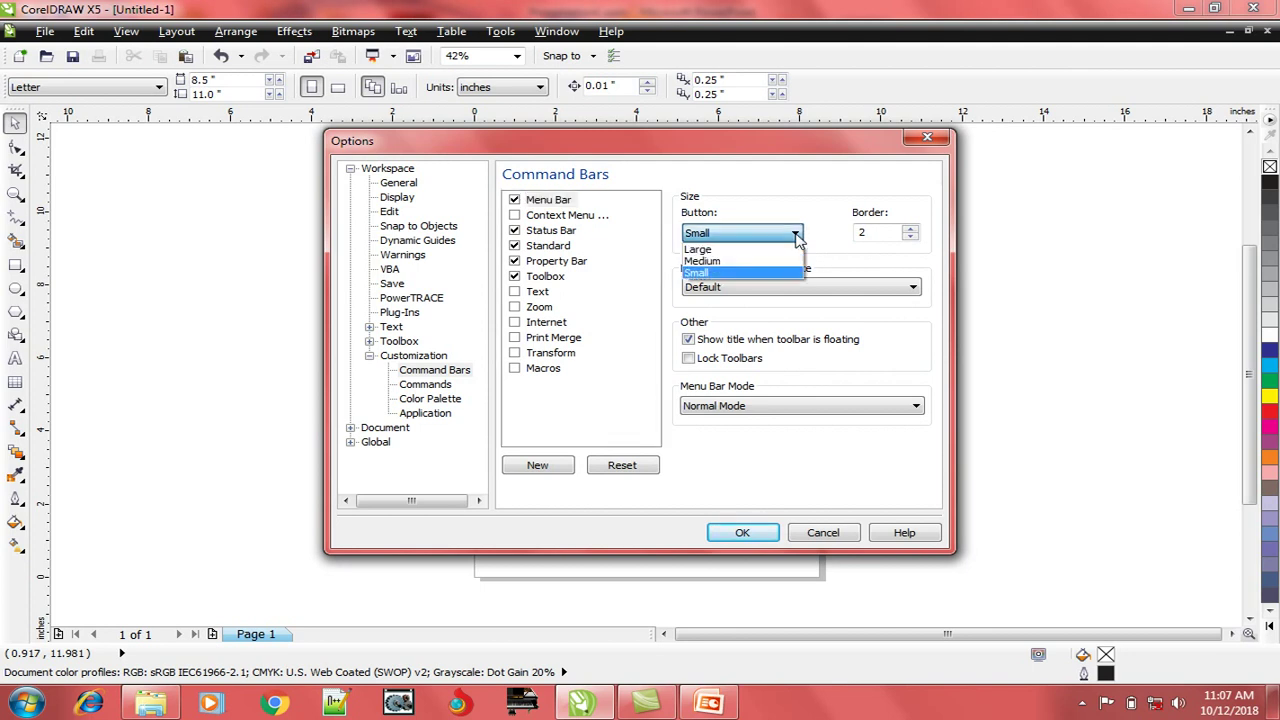
left_click(775, 249)
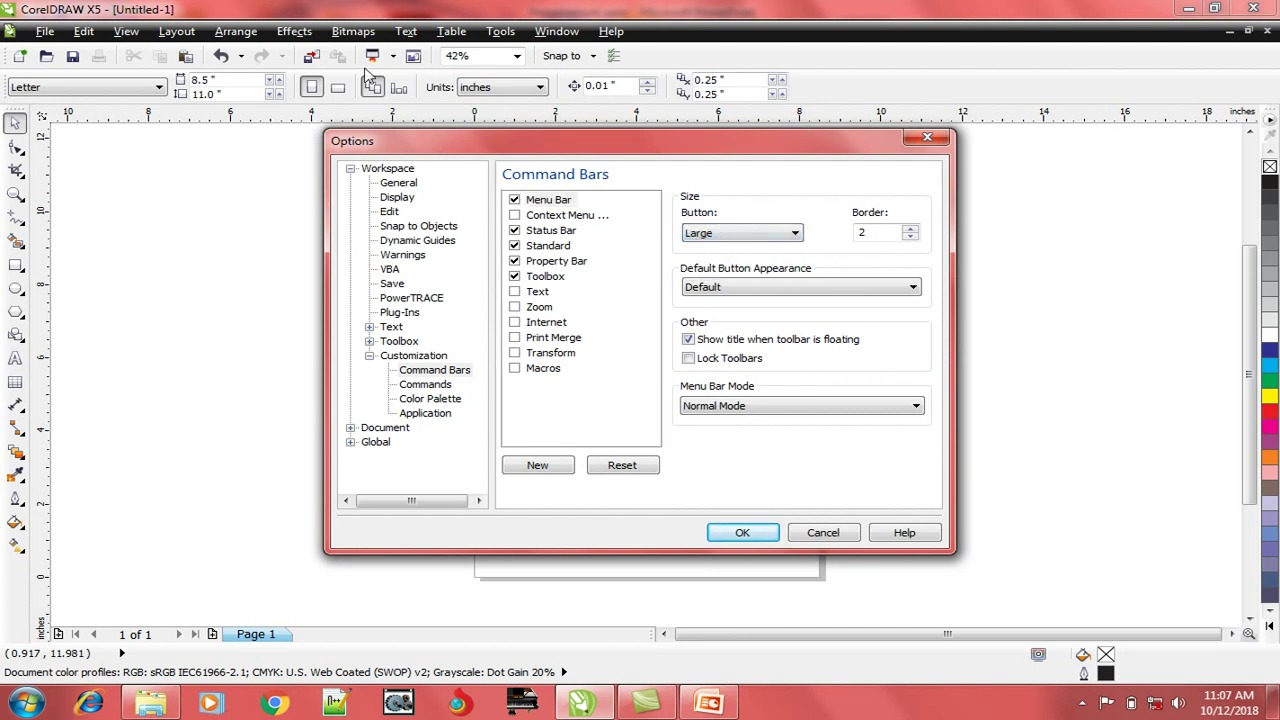
left_click(44, 35)
left_click(738, 531)
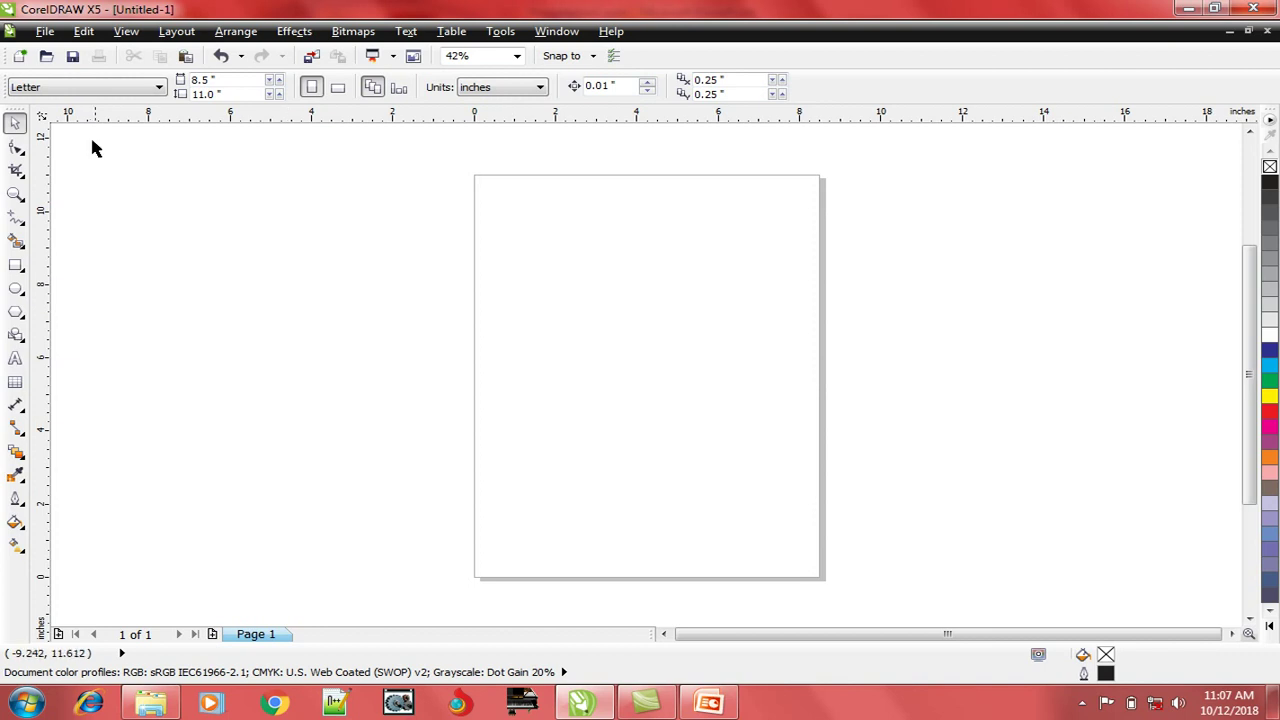
Check the menus' icon size, and set the Menu Bar's button size to Small in the command bar customization options
left_click(44, 31)
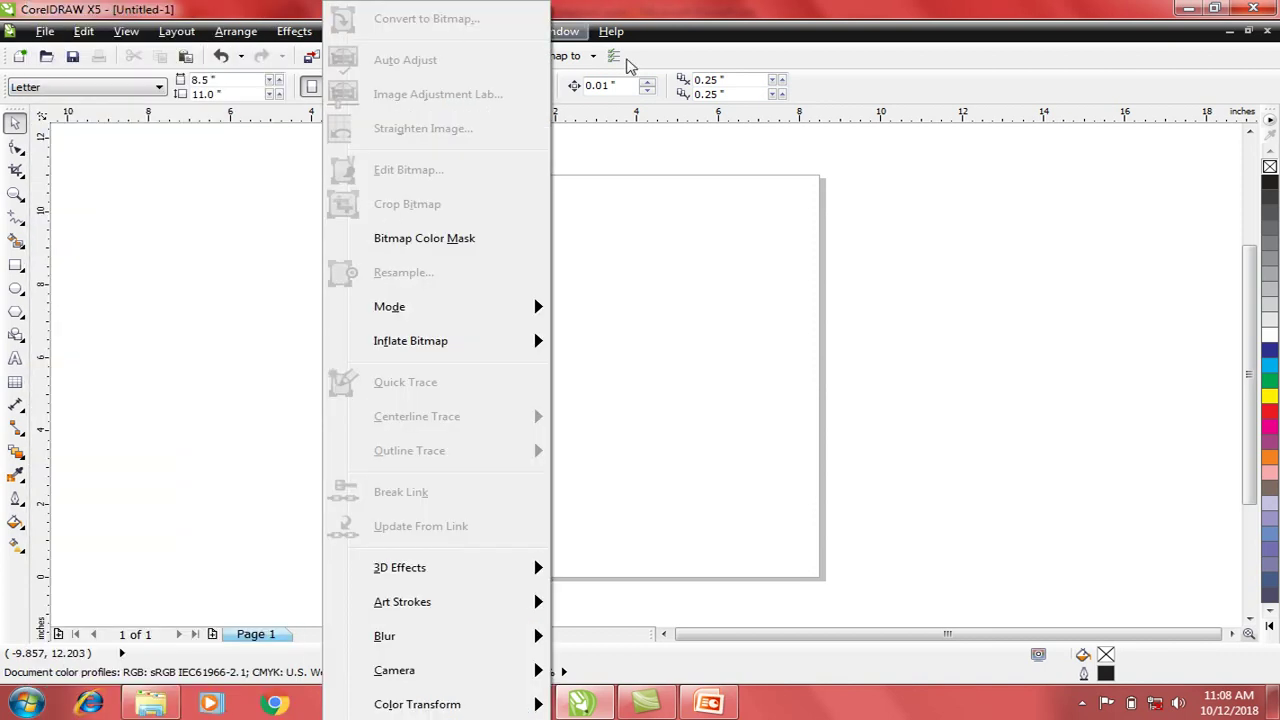
left_click(611, 31)
mouse_move(500, 34)
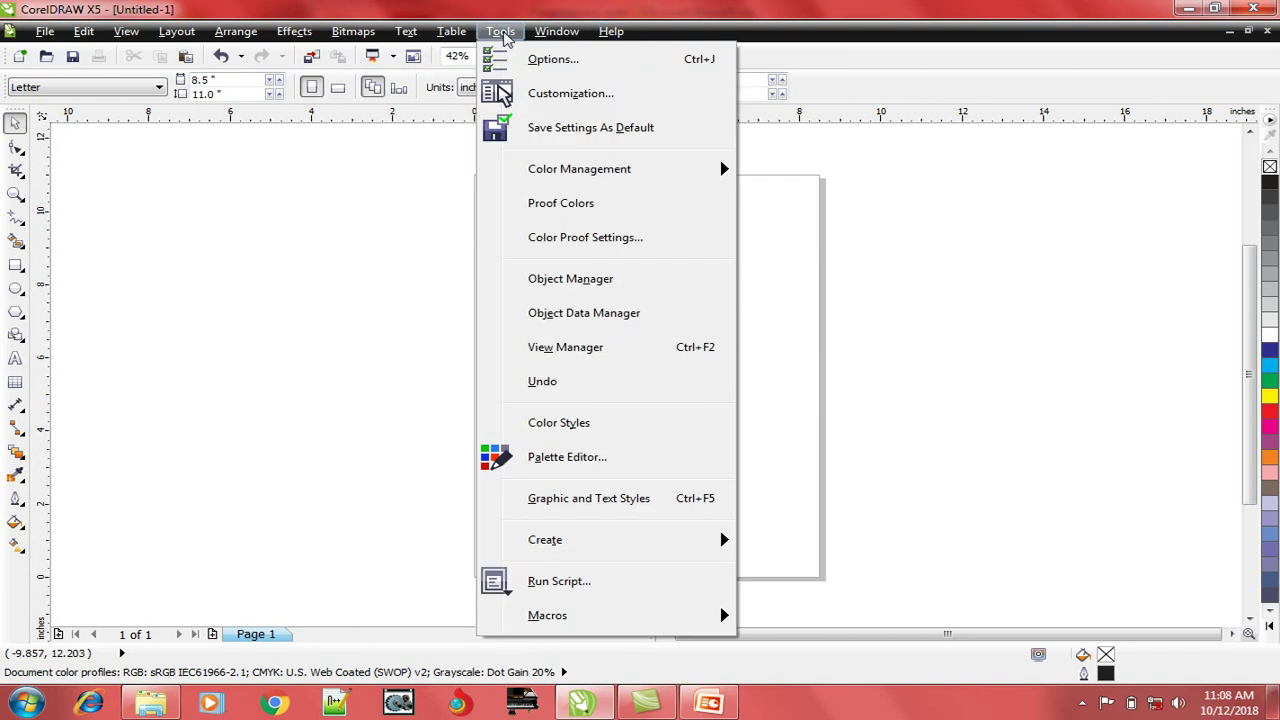
left_click(537, 95)
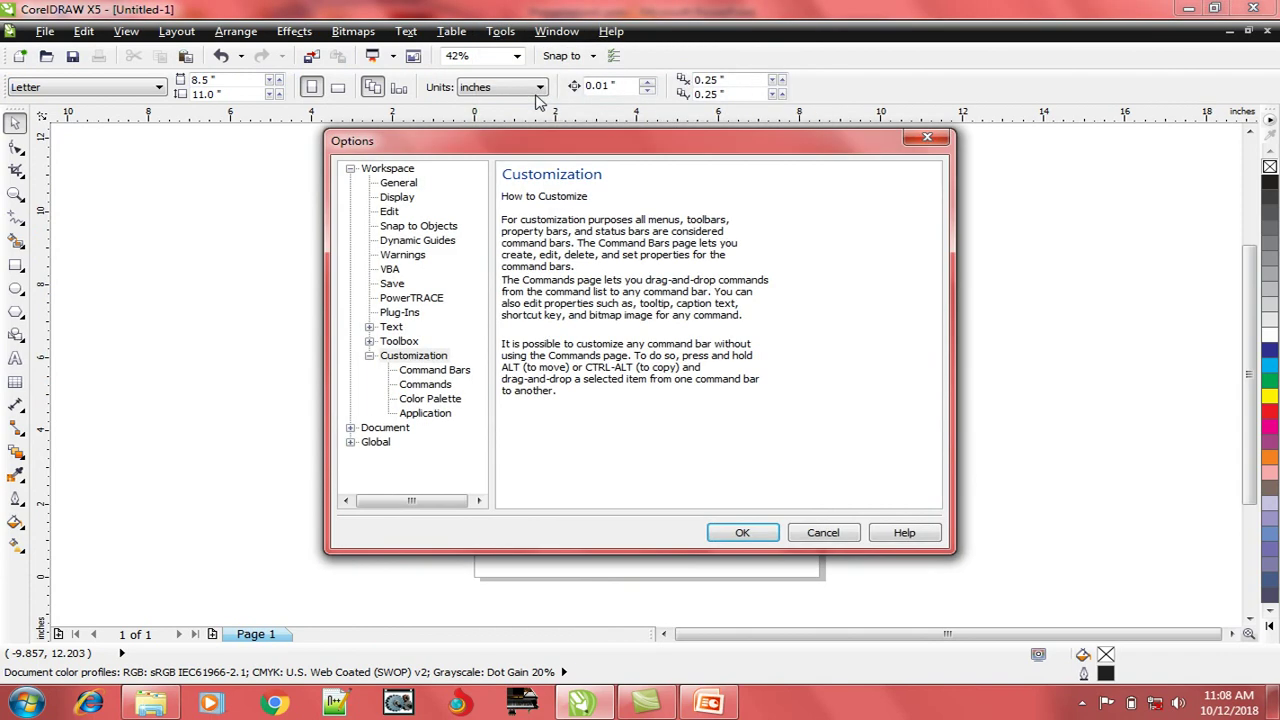
left_click(440, 370)
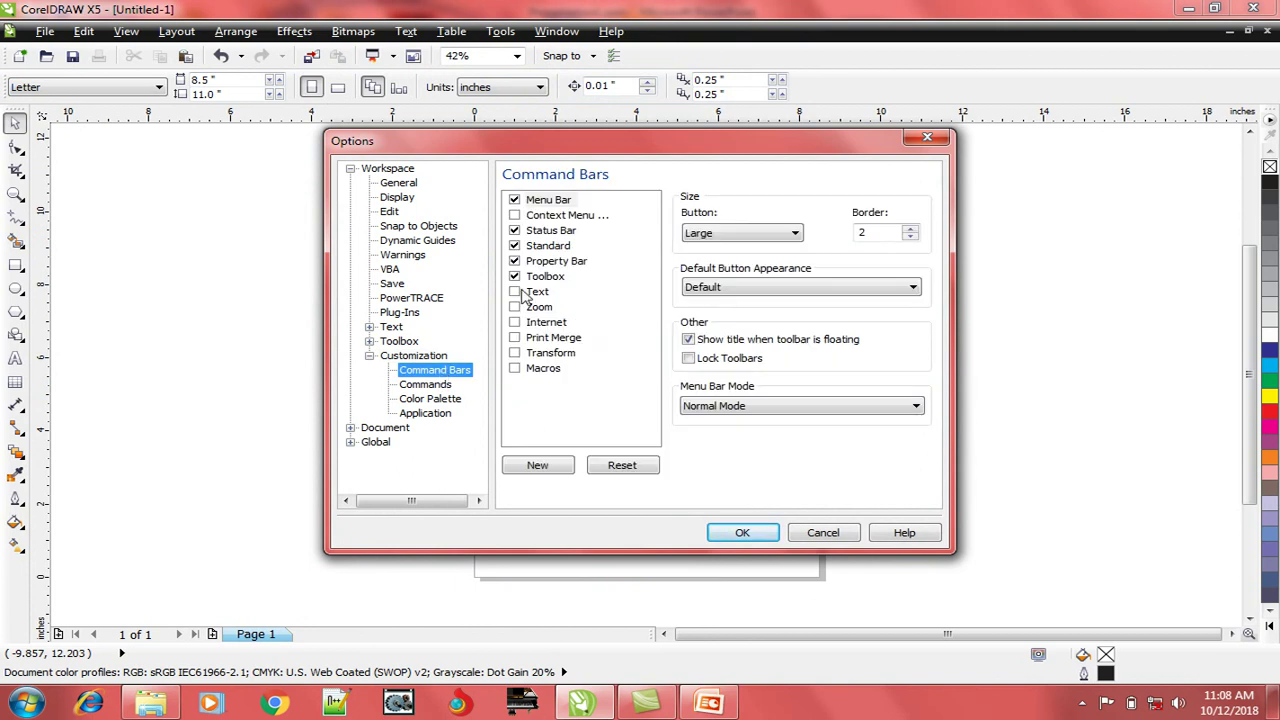
left_click(558, 201)
left_click(796, 234)
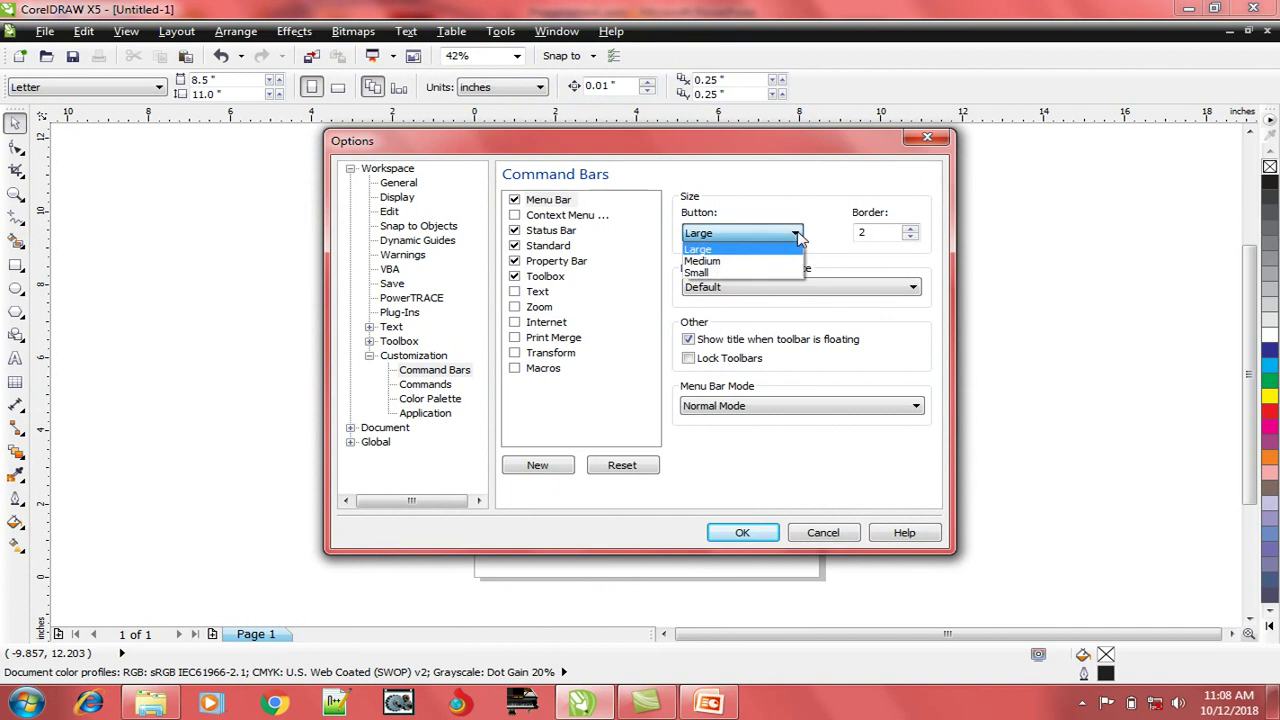
left_click(762, 274)
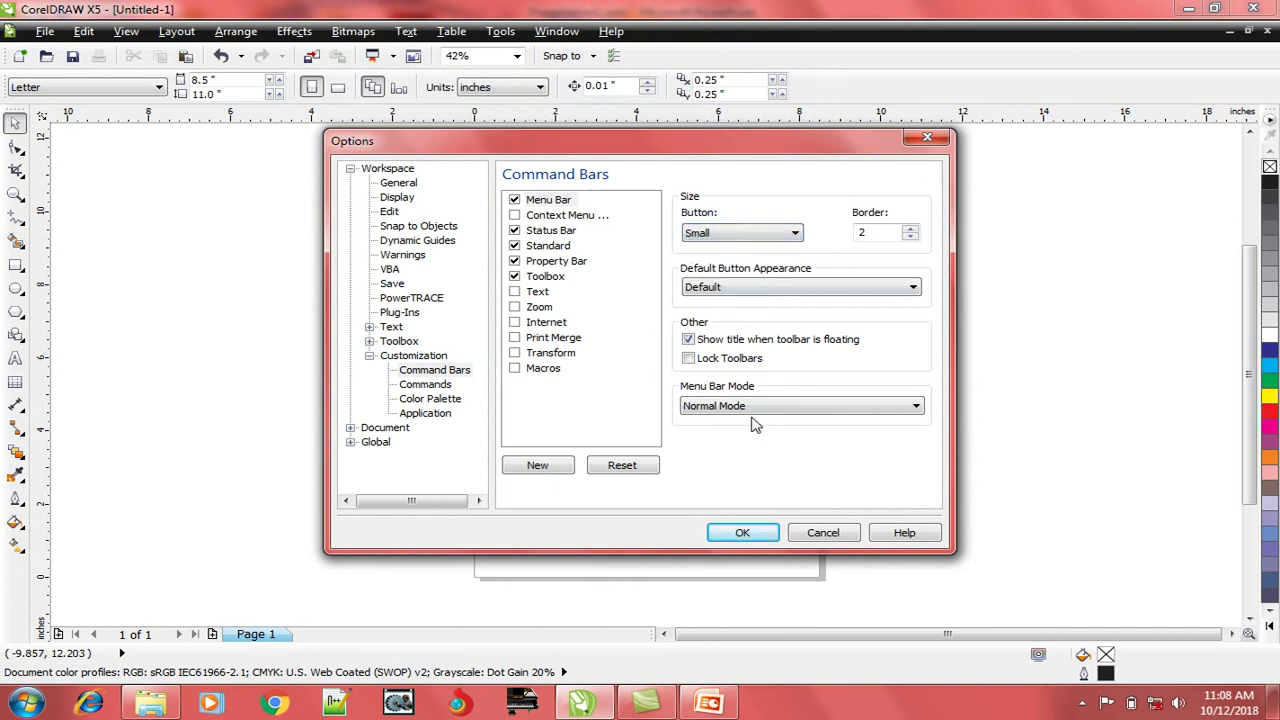
left_click(742, 534)
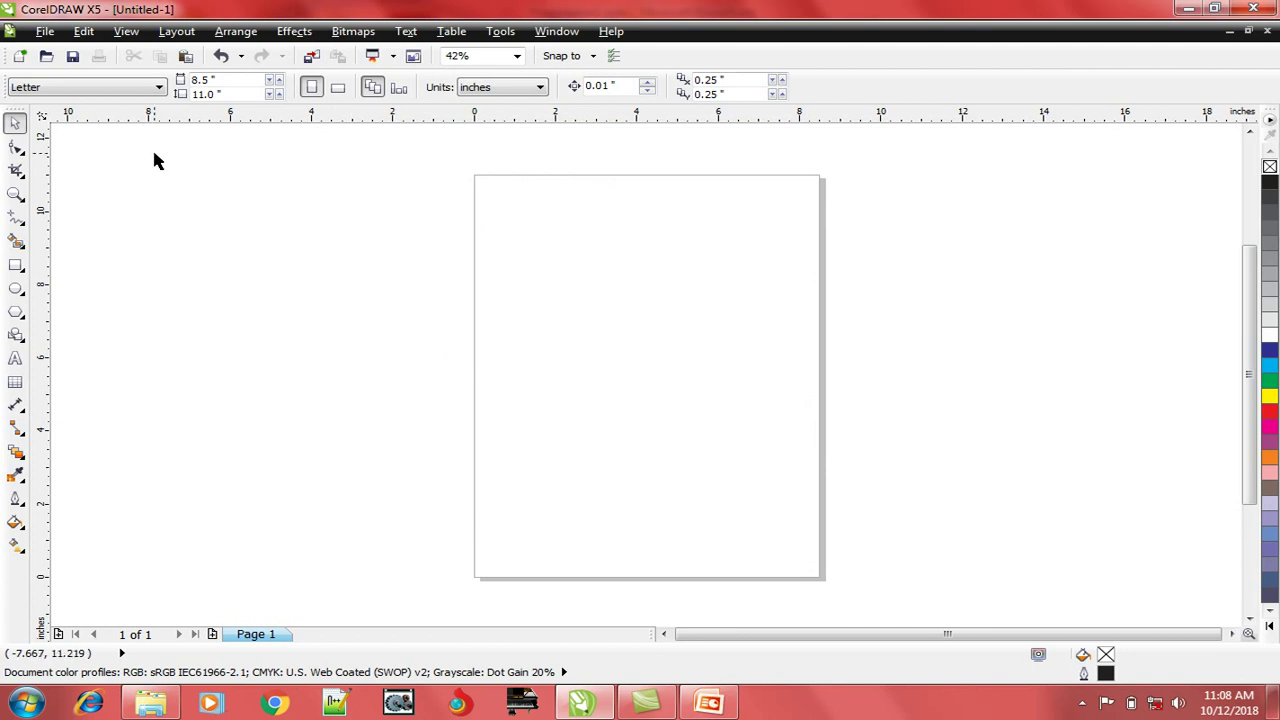
Create a custom toolbar named SIH in the command bar customization options and apply it
left_click(45, 31)
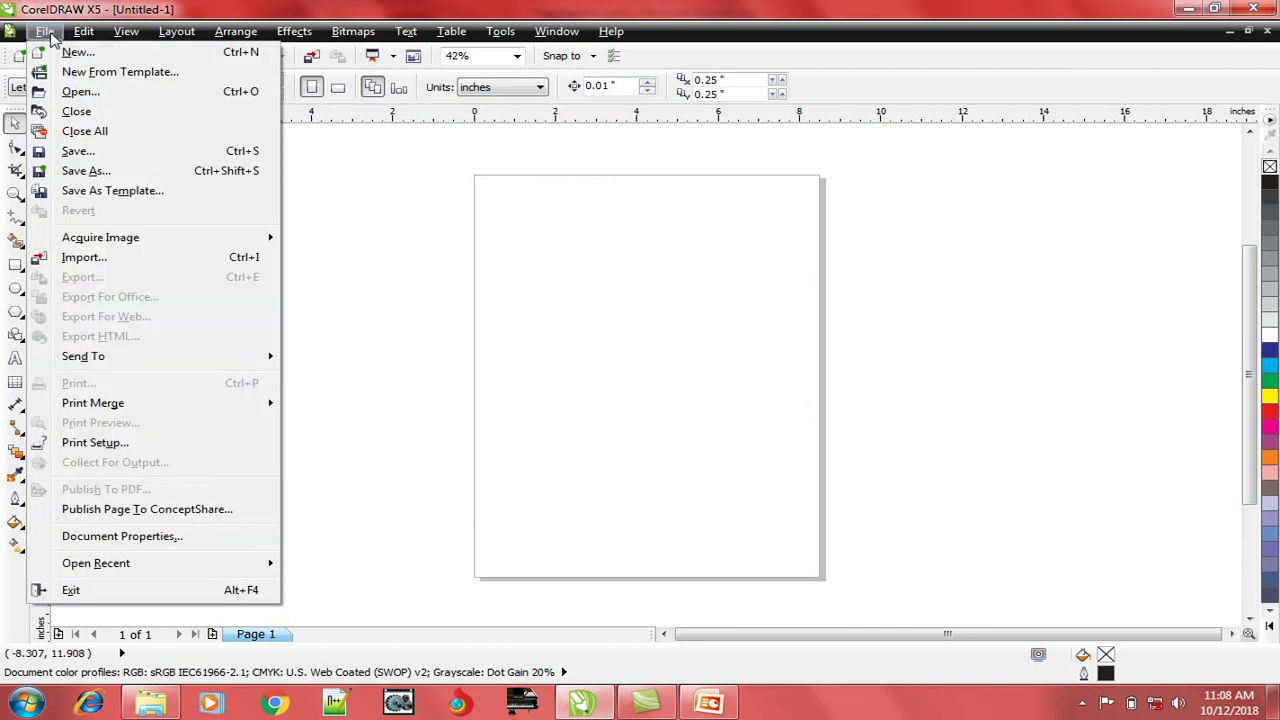
mouse_move(212, 34)
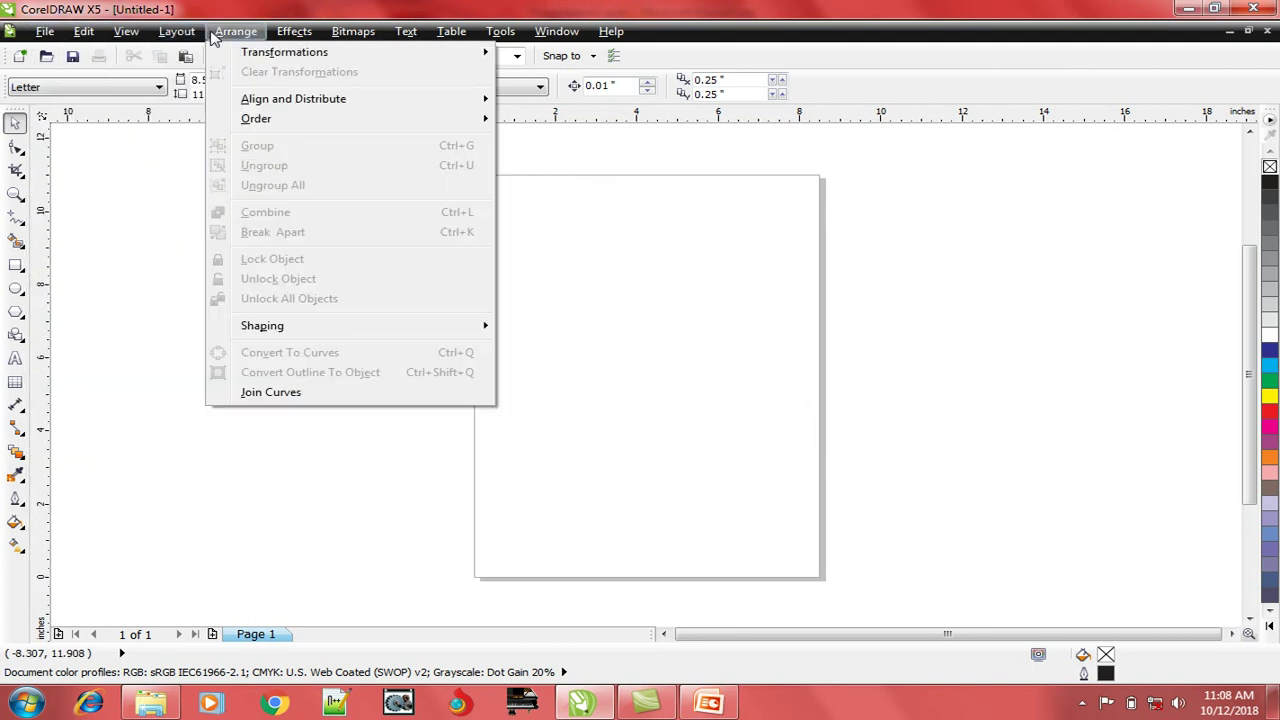
mouse_move(405, 34)
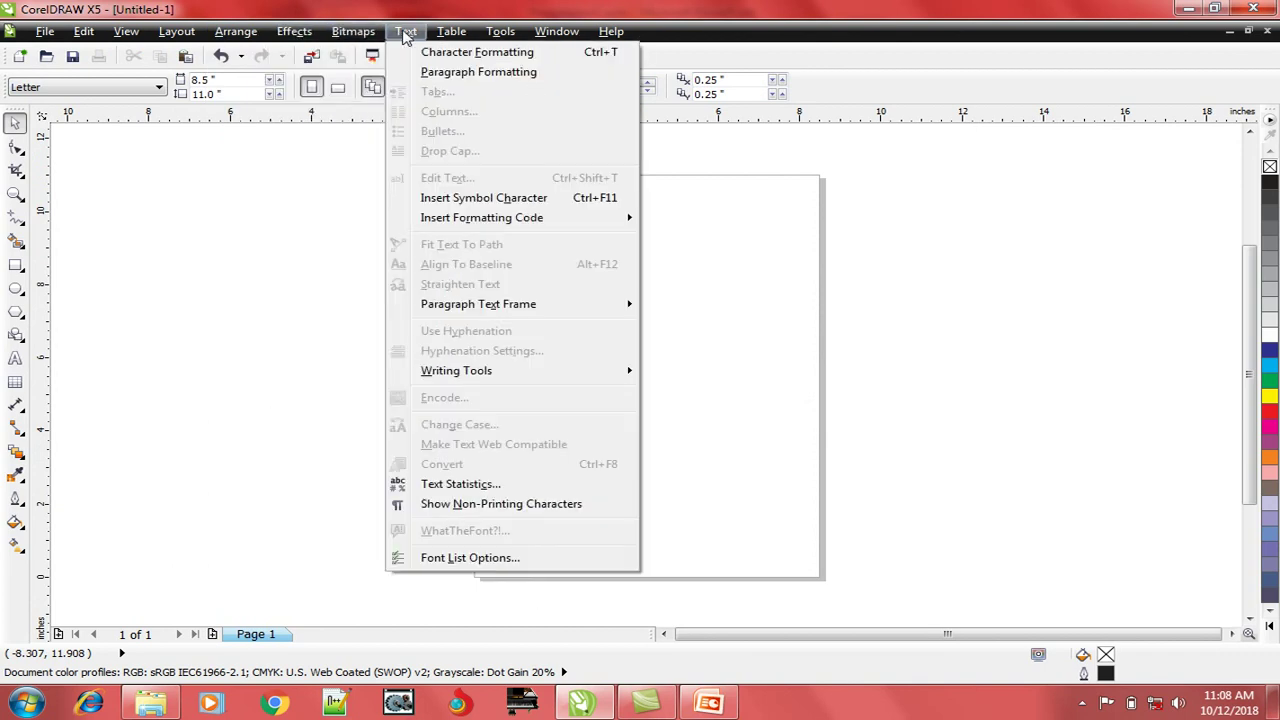
mouse_move(500, 34)
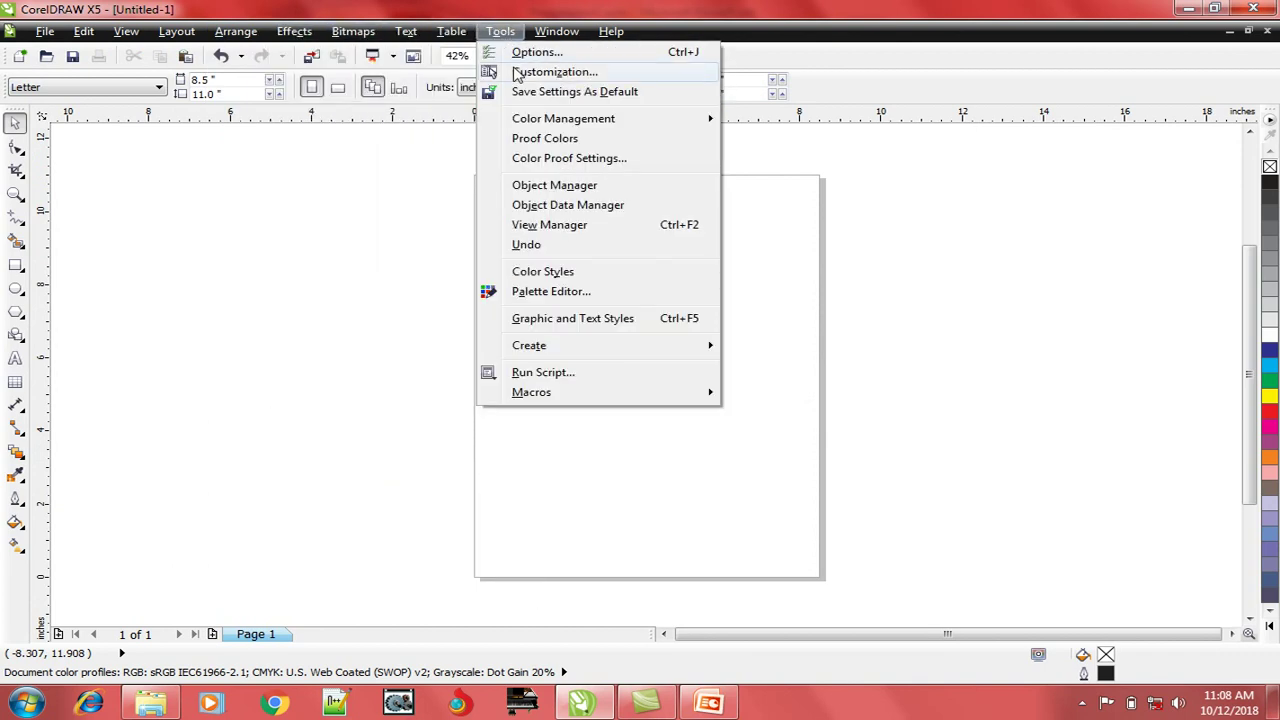
left_click(515, 73)
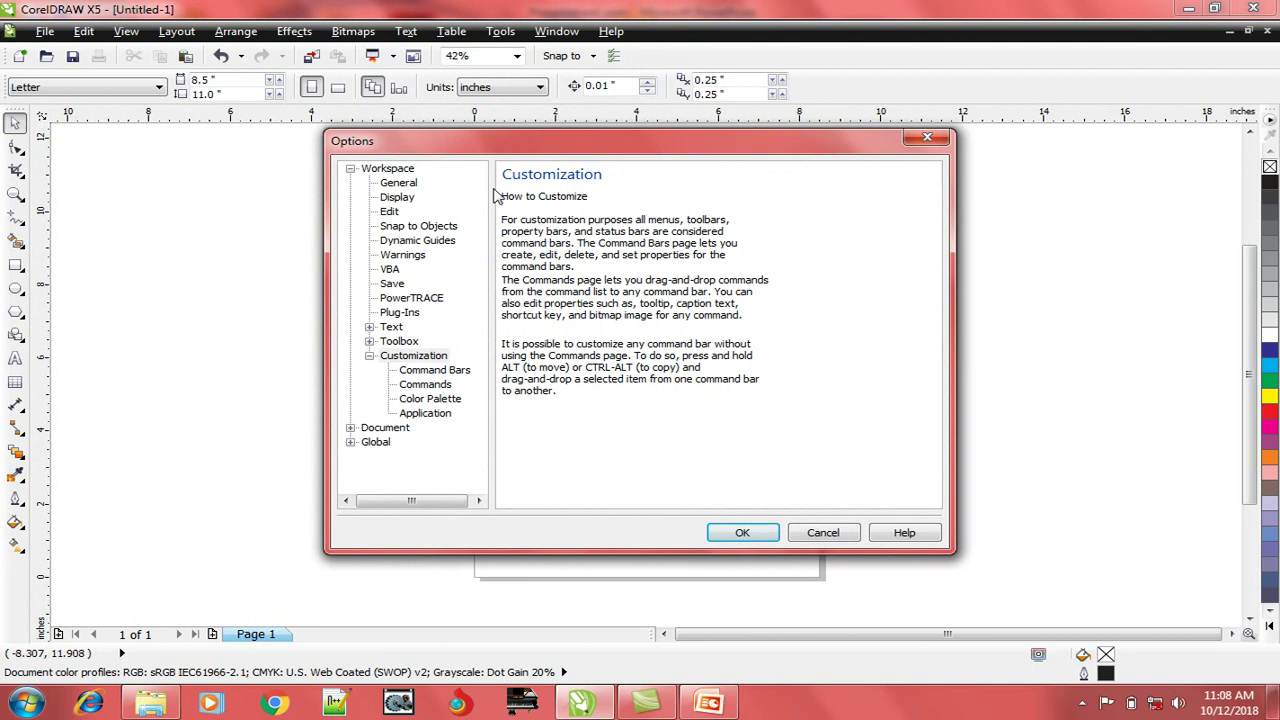
left_click(436, 370)
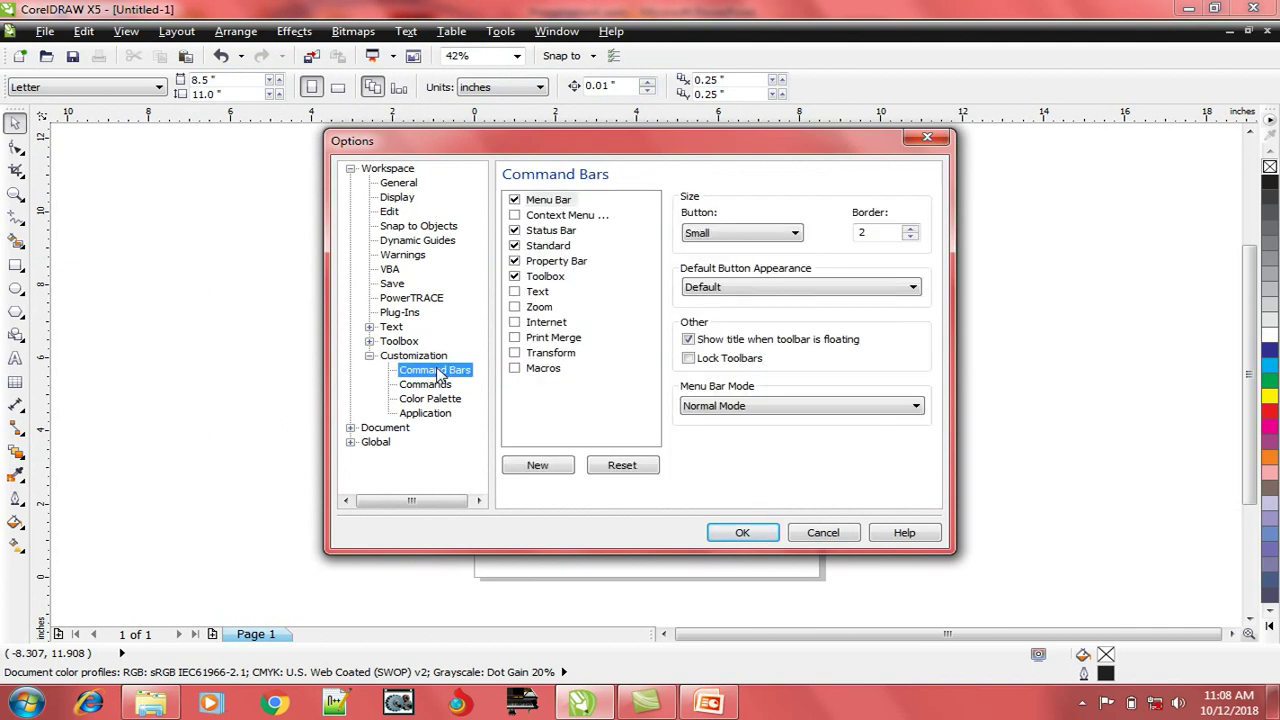
left_click(565, 233)
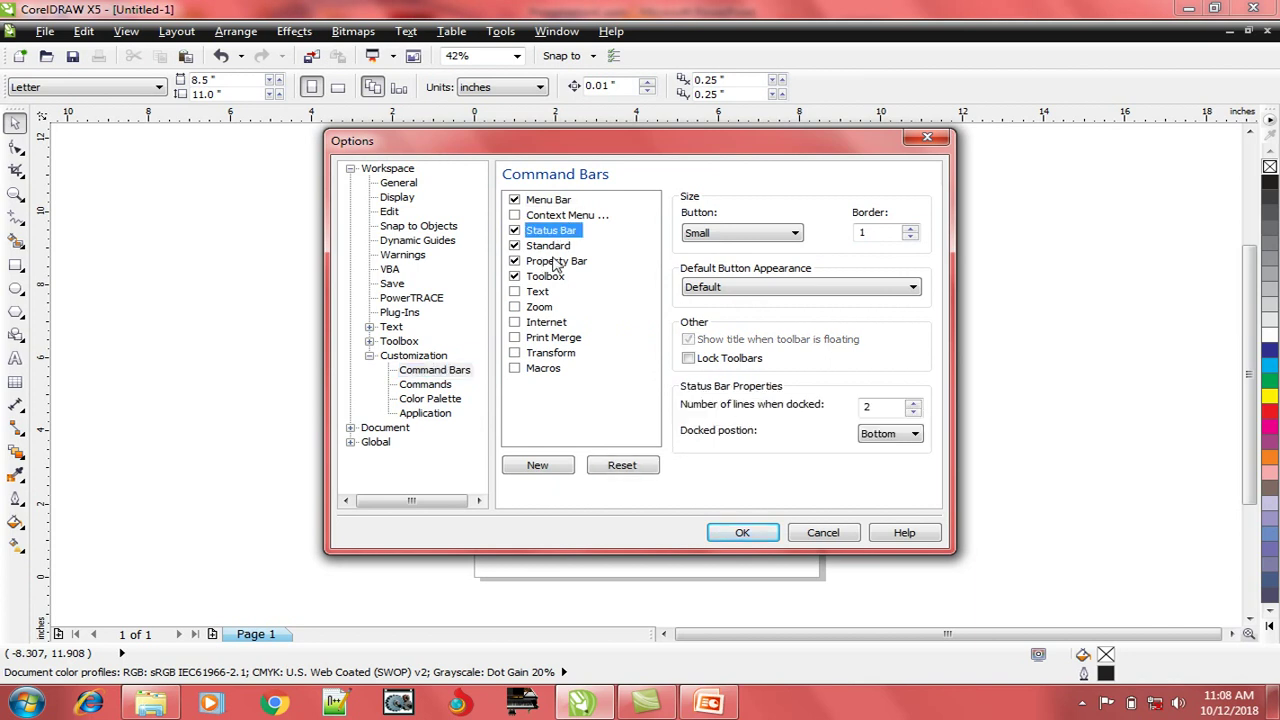
left_click(552, 247)
left_click(557, 262)
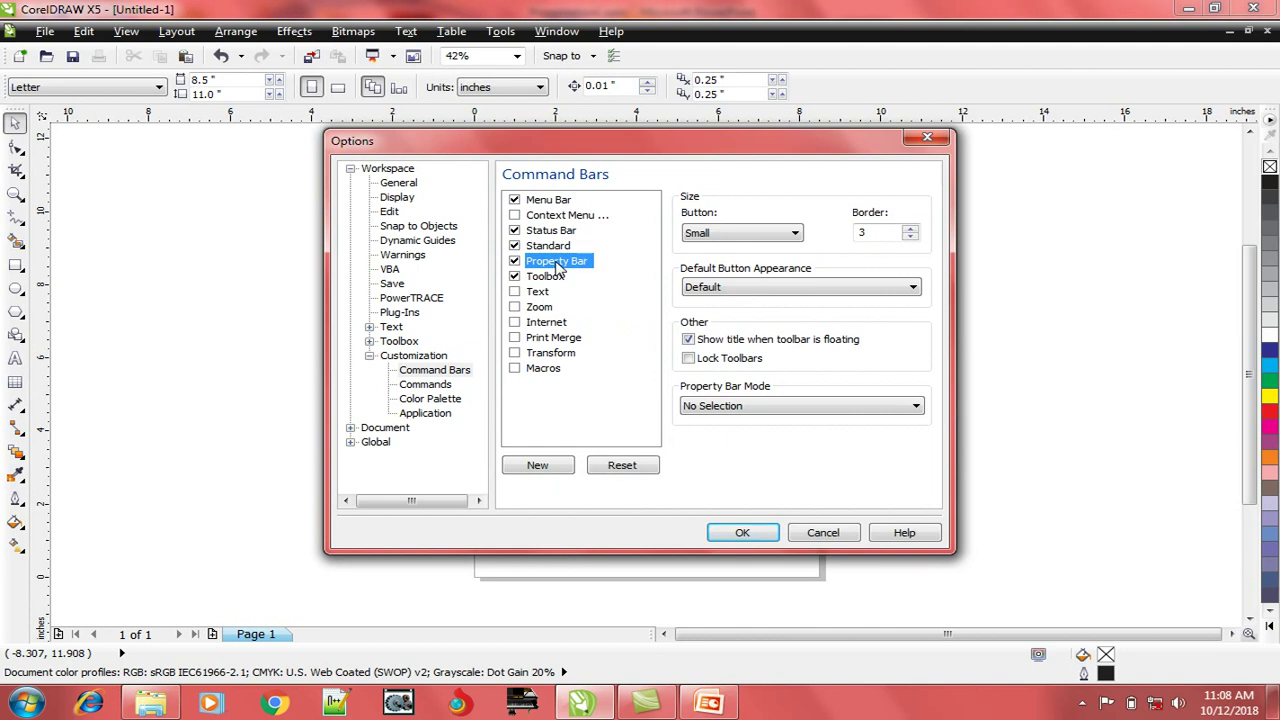
left_click(538, 466)
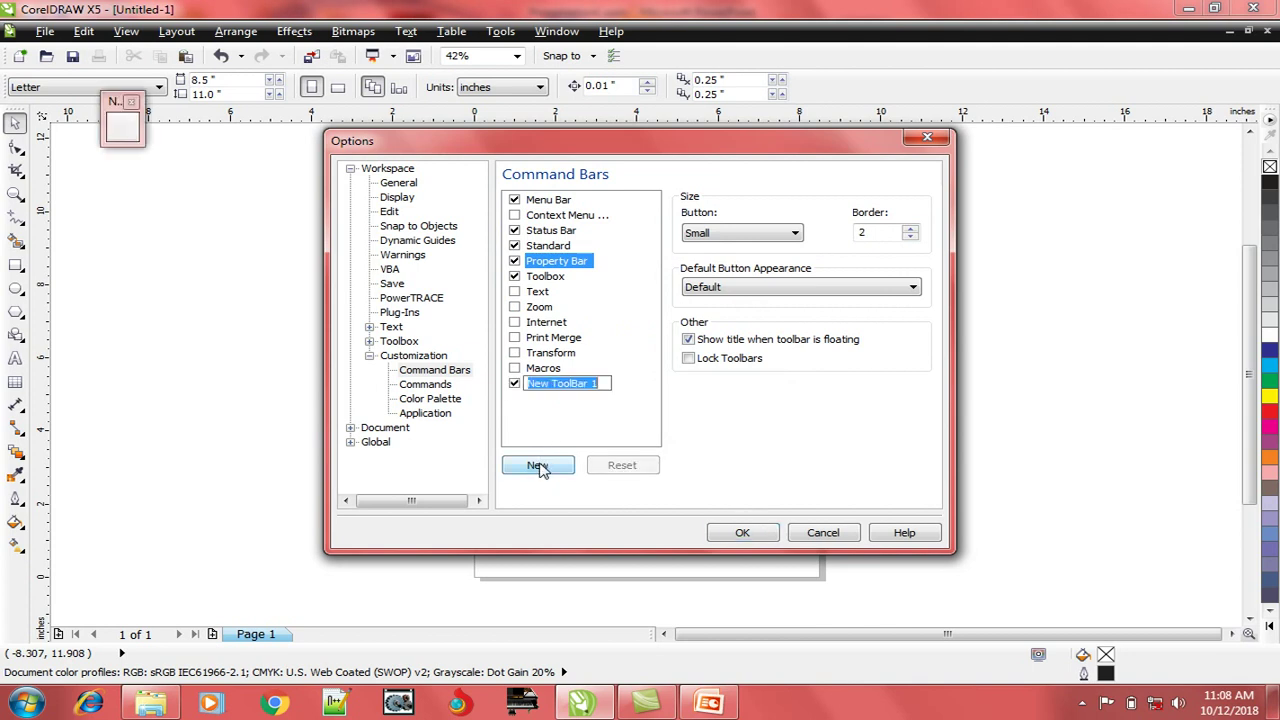
type("SIH")
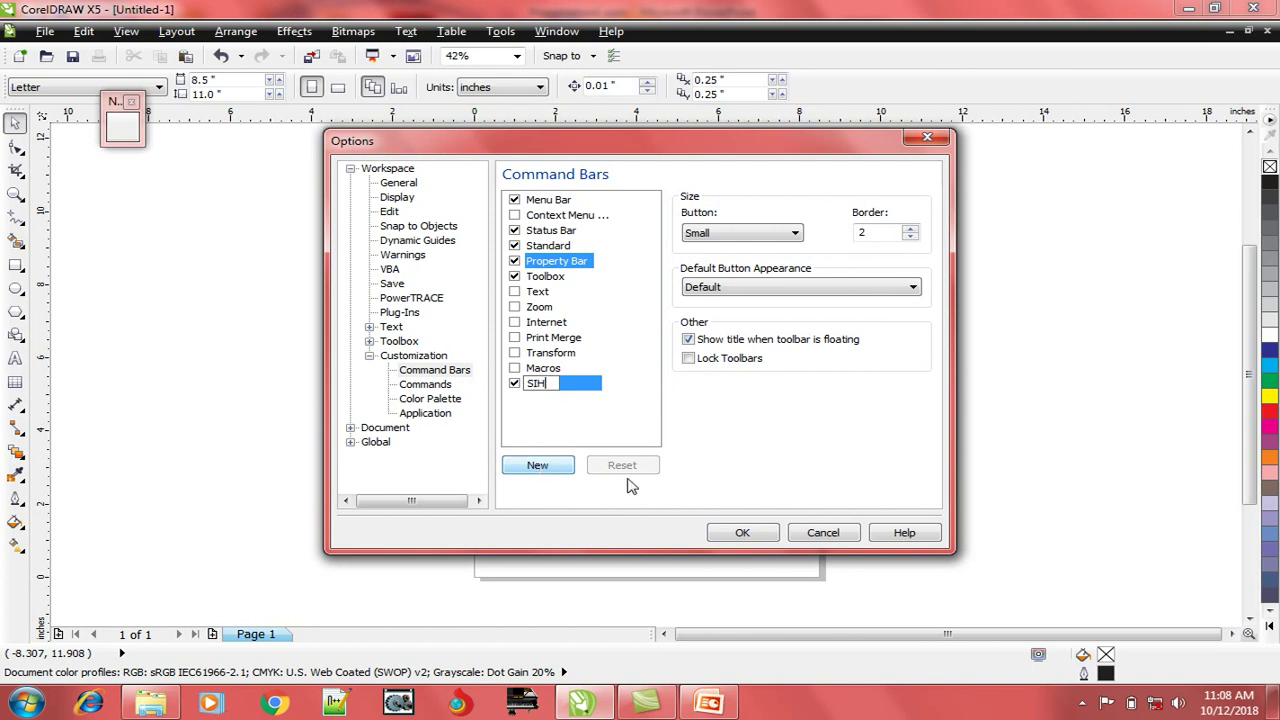
left_click(737, 533)
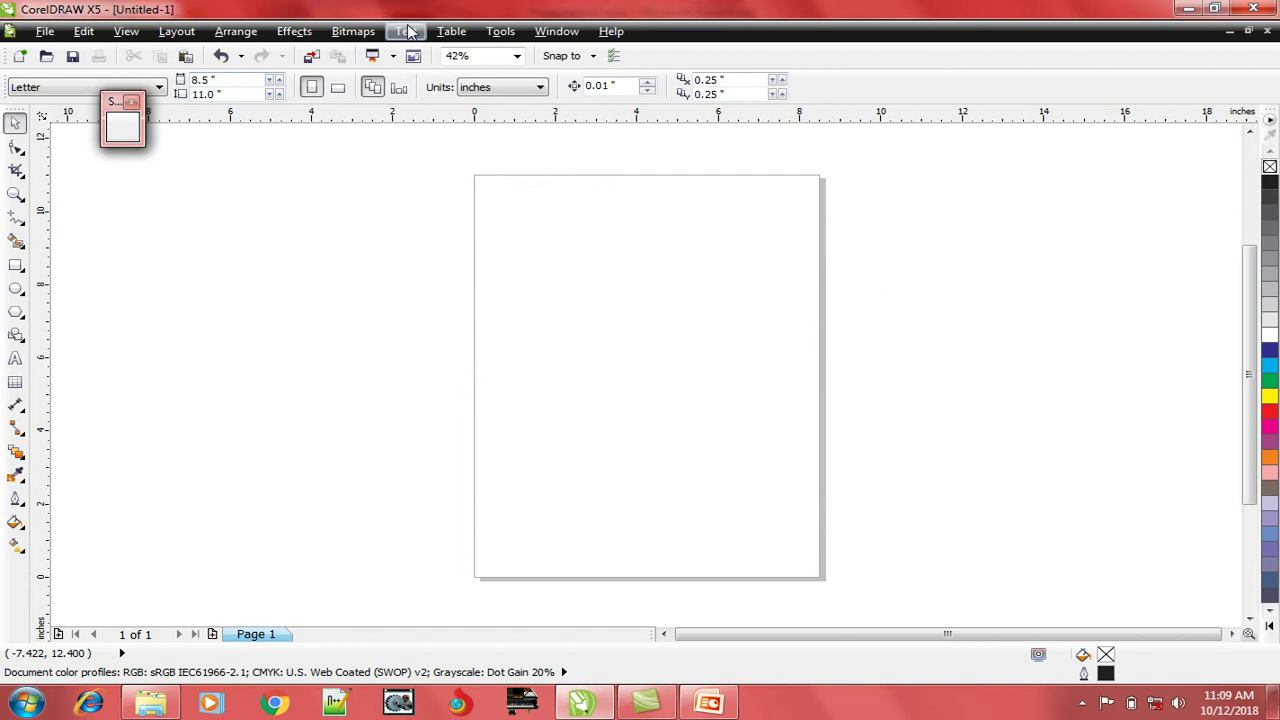
Add the Print command from the File command category to the empty SIH toolbar
left_click(498, 33)
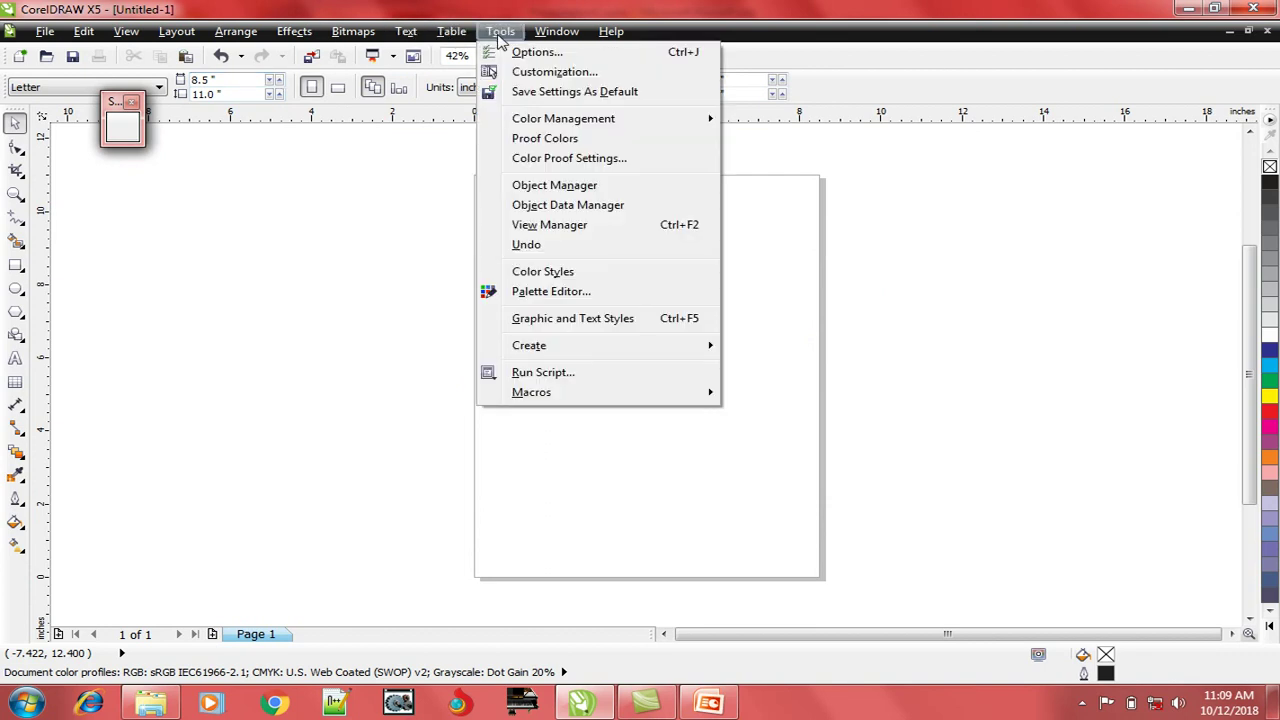
left_click(519, 73)
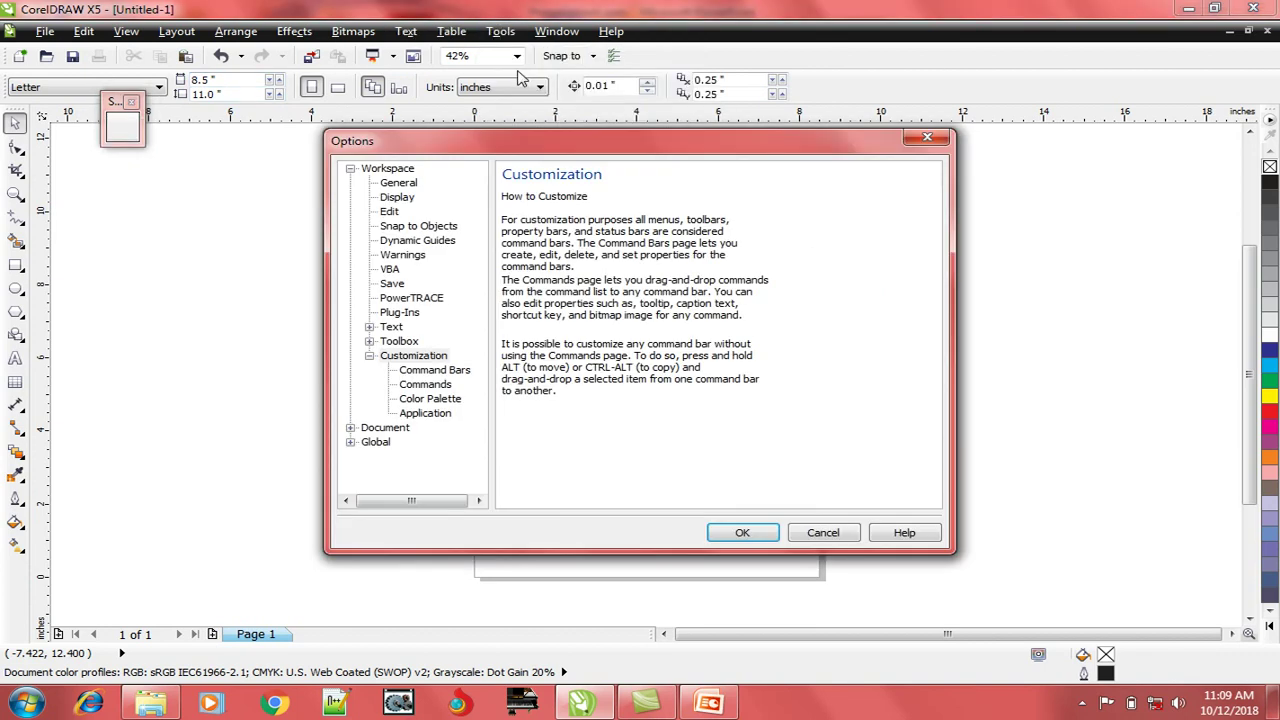
left_click(441, 386)
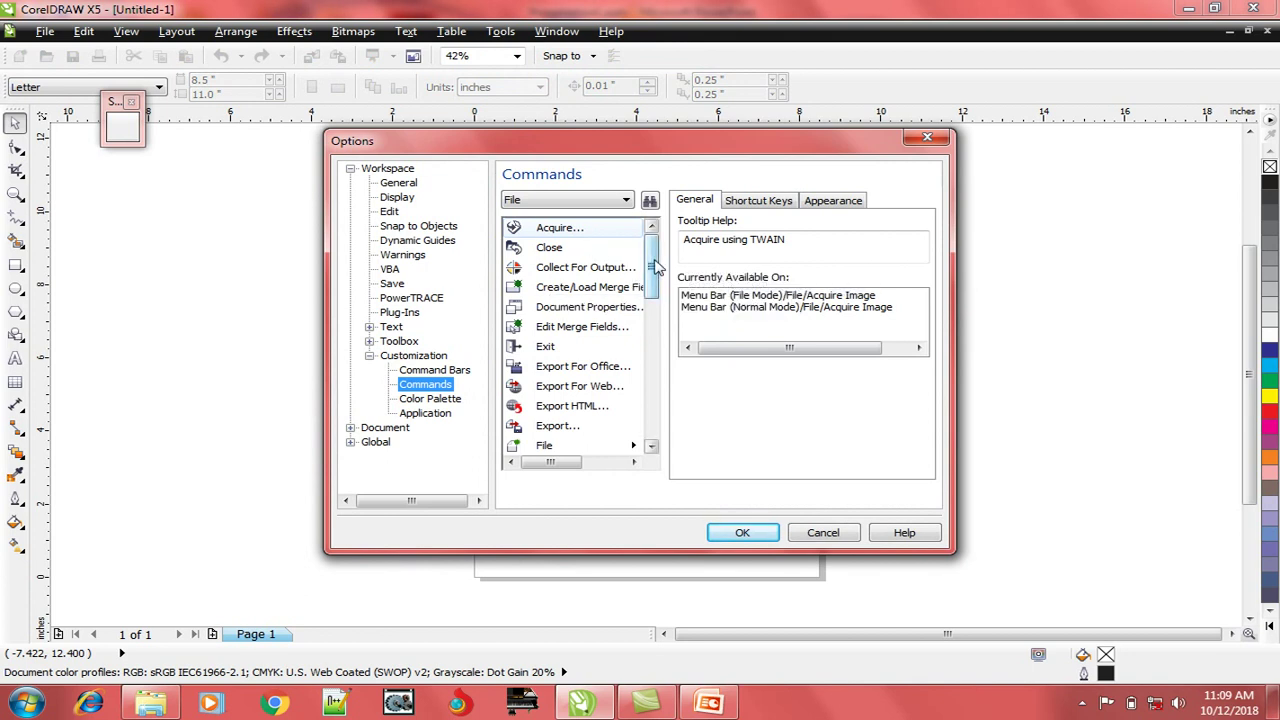
left_click_drag(651, 251, 650, 354)
left_click_drag(541, 404, 125, 137)
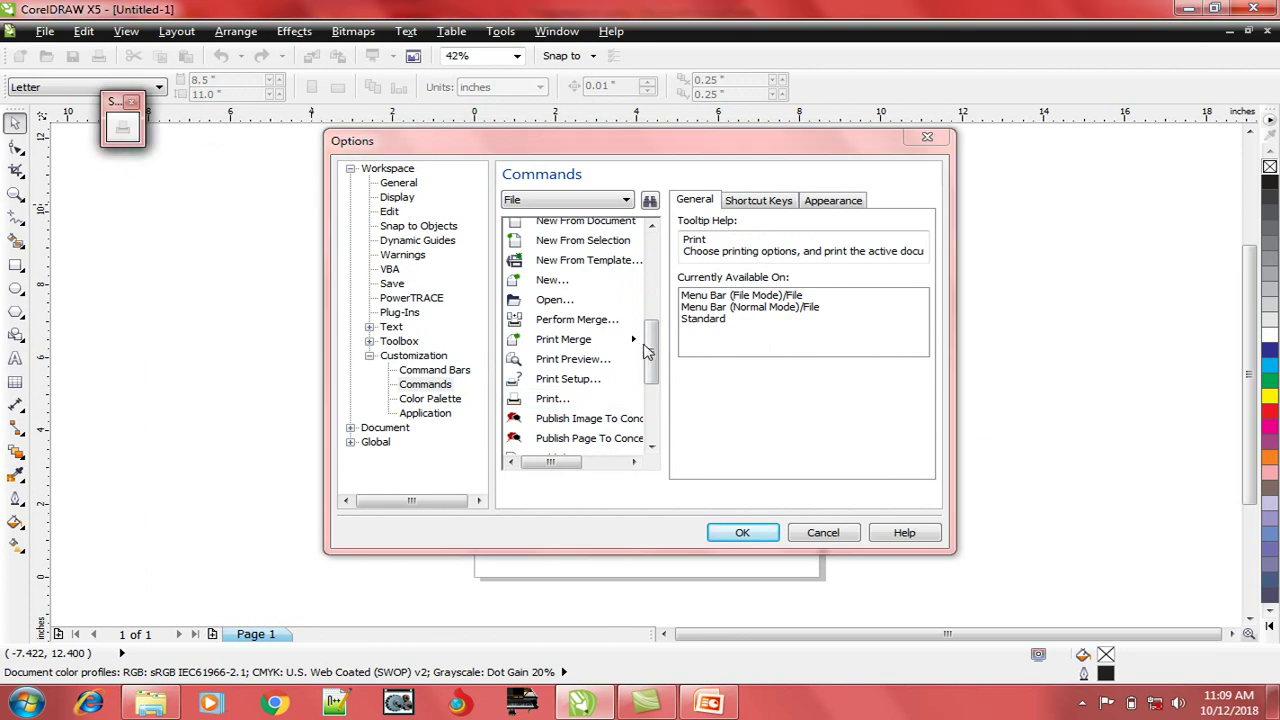
Add Publish To PDF to the SIH toolbar, place Save All between it and Print, and apply the customization
left_click_drag(651, 356, 651, 379)
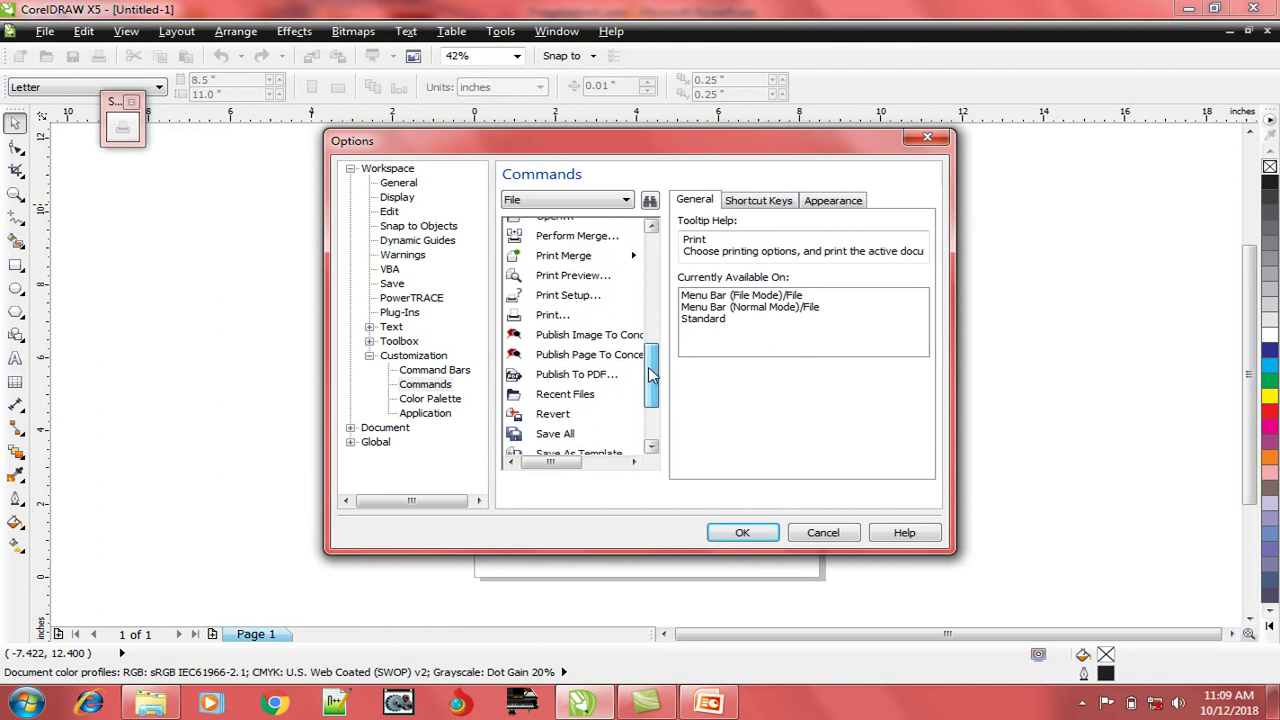
left_click(562, 377)
left_click_drag(562, 380, 133, 138)
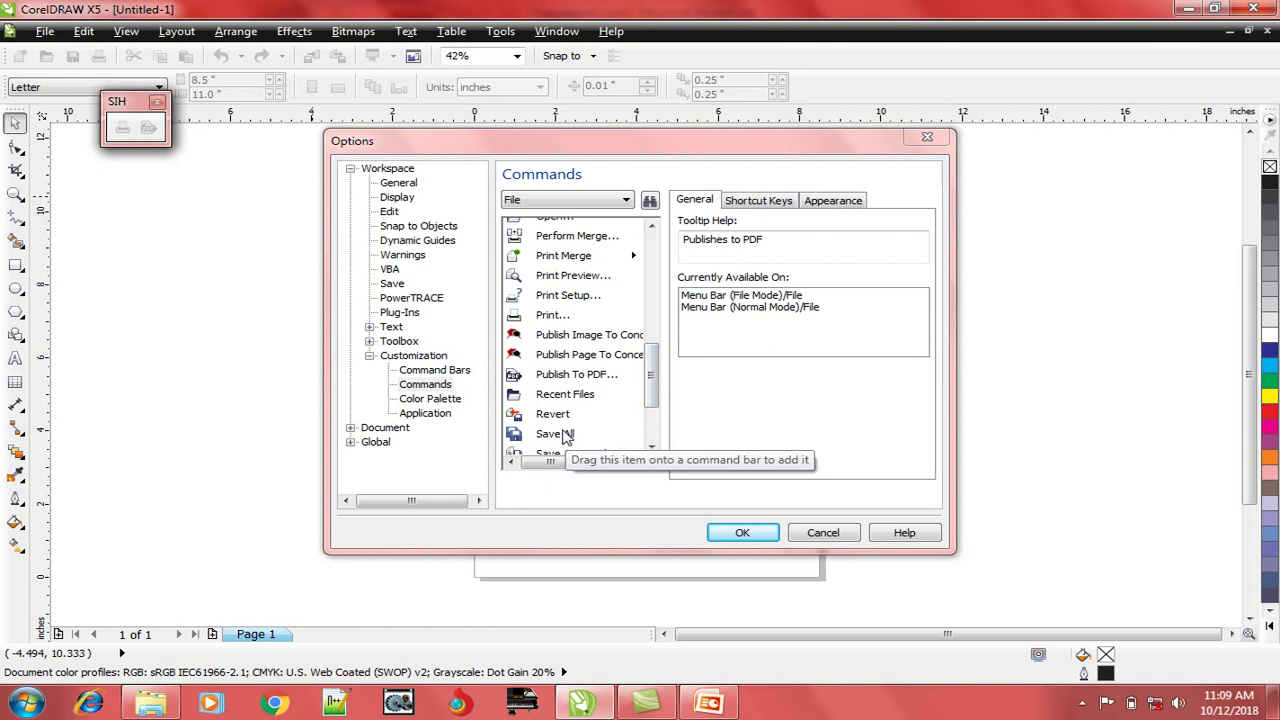
left_click_drag(566, 437, 150, 135)
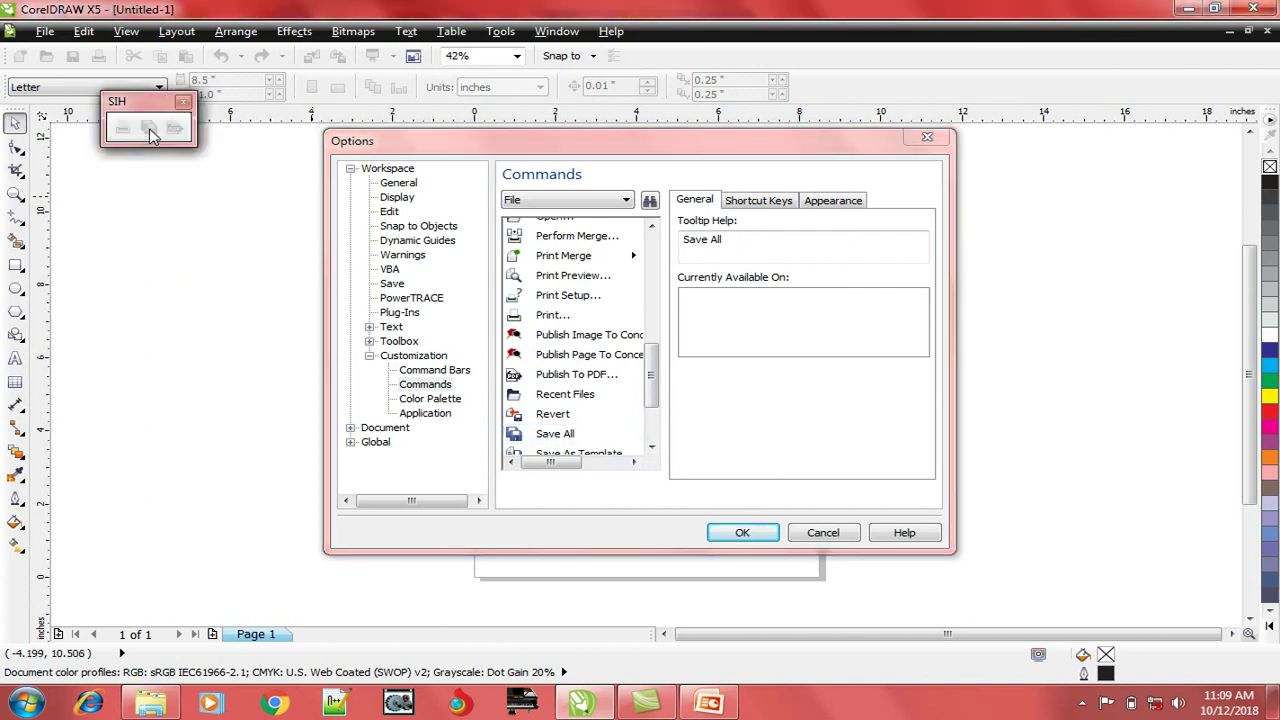
left_click(742, 535)
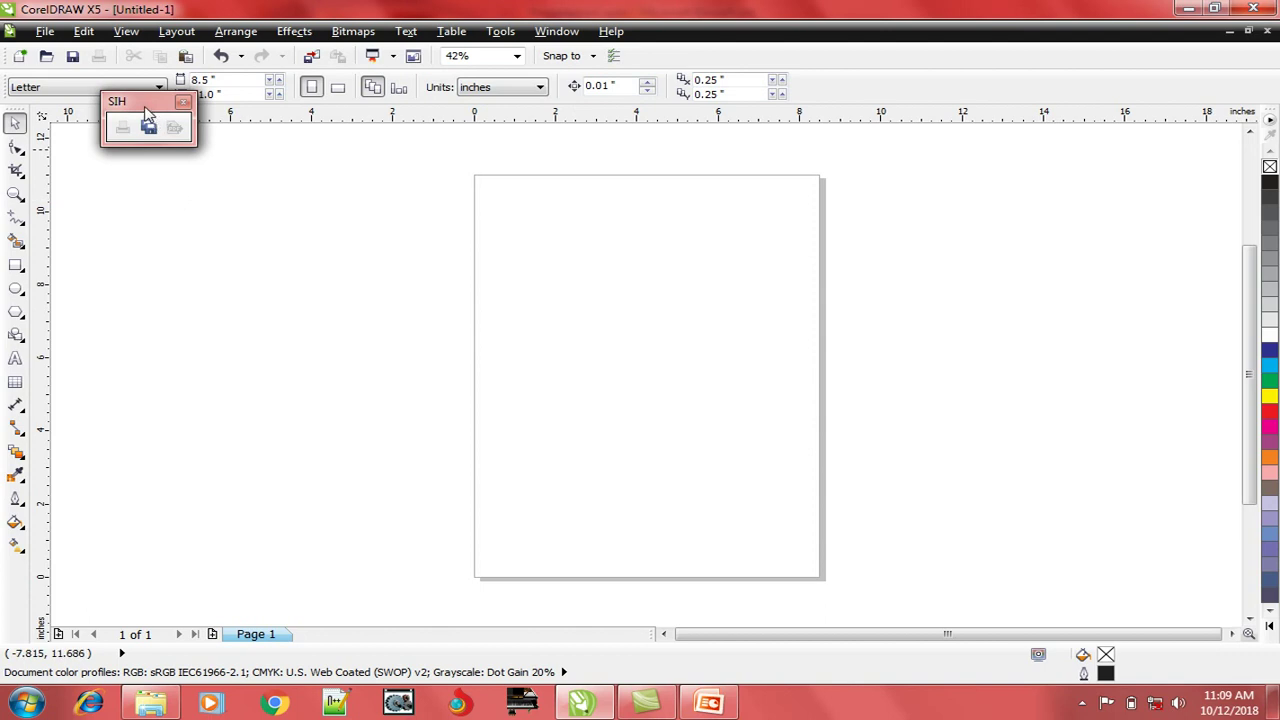
Dock the SIH toolbar beside the Property Bar and hide it through the list of available toolbars
mouse_move(144, 110)
left_mouse_down()
mouse_move(289, 143)
mouse_move(514, 269)
mouse_move(662, 245)
mouse_move(786, 191)
mouse_move(831, 149)
mouse_move(849, 91)
left_mouse_up()
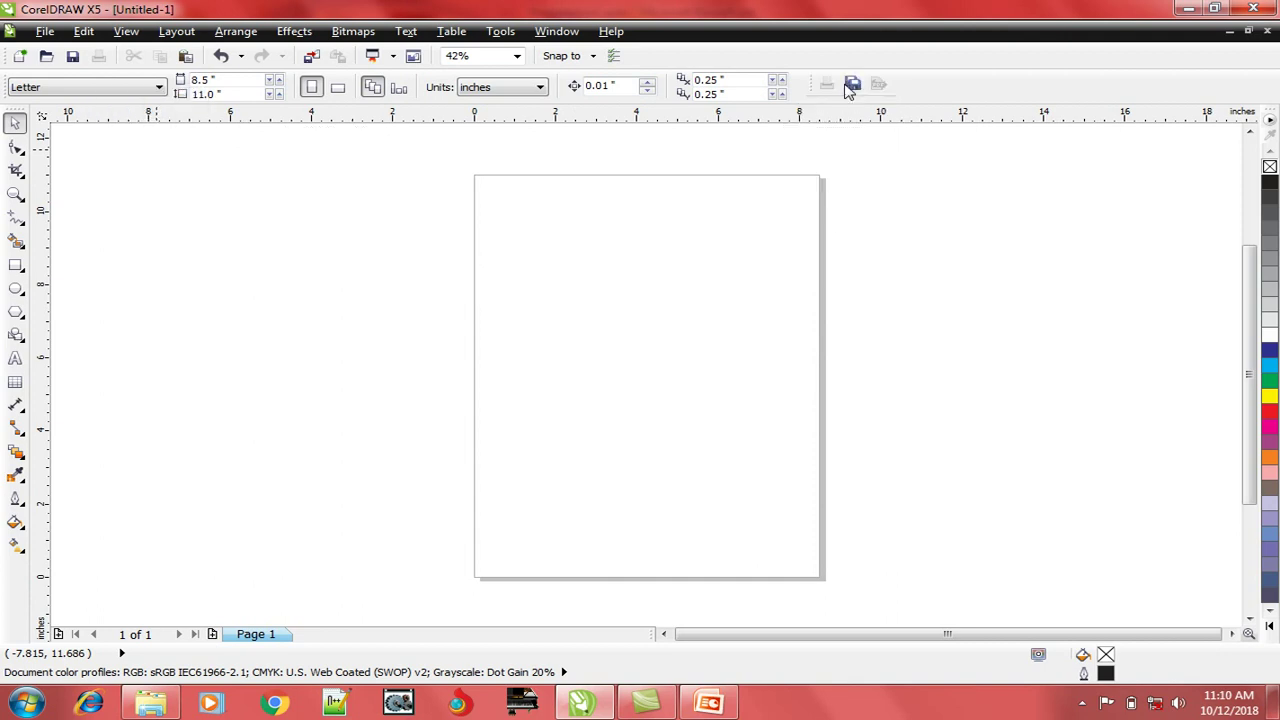
right_click(882, 189)
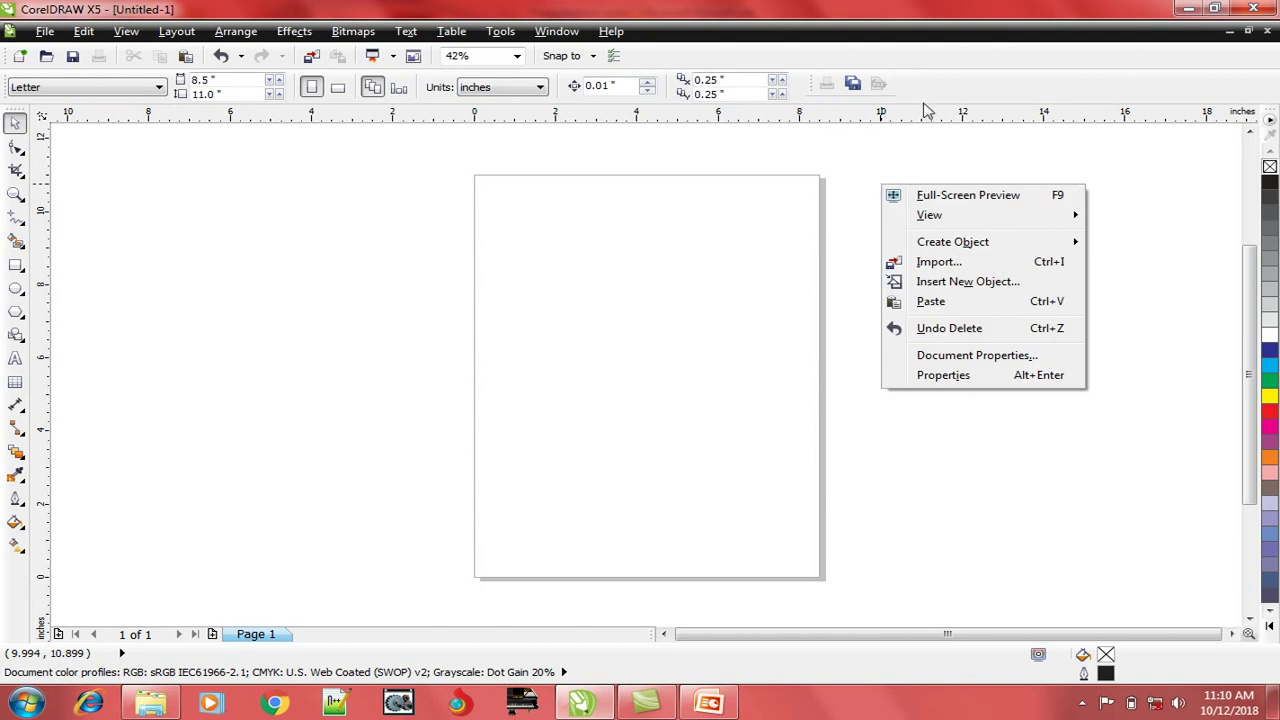
right_click(951, 81)
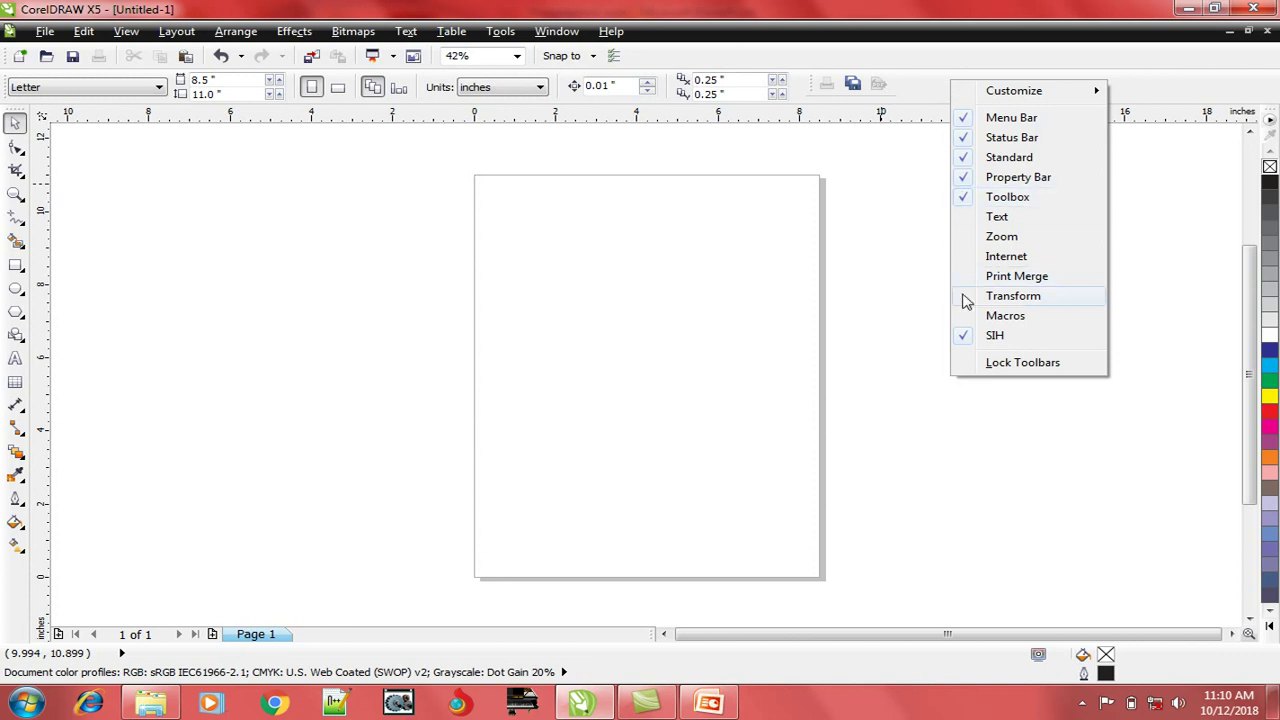
left_click(965, 336)
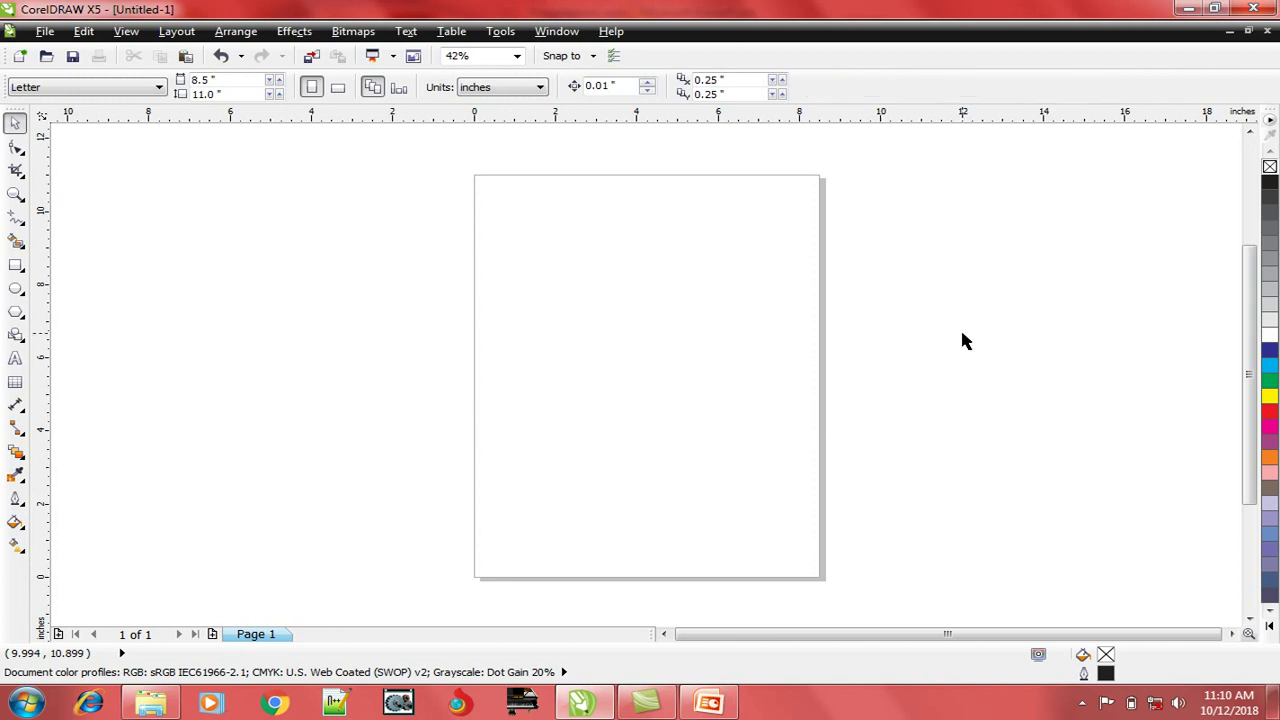
Show the SIH toolbar again from the list of available toolbars
right_click(931, 289)
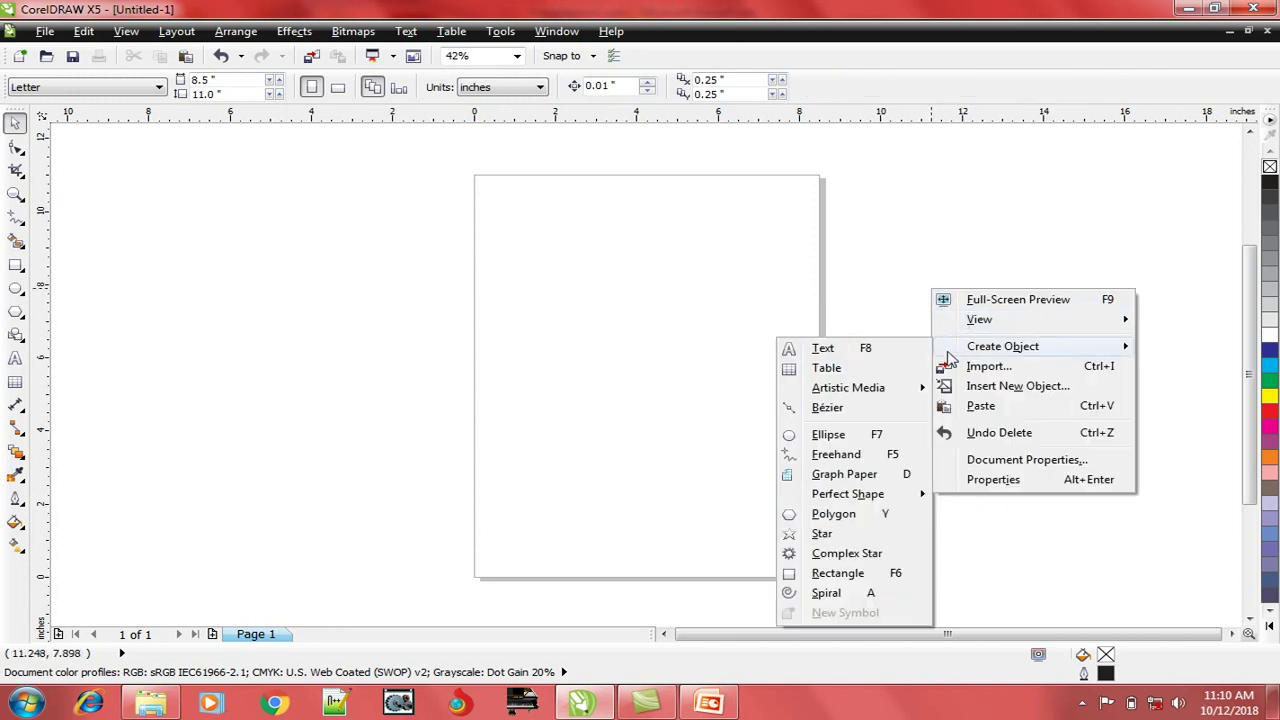
mouse_move(972, 322)
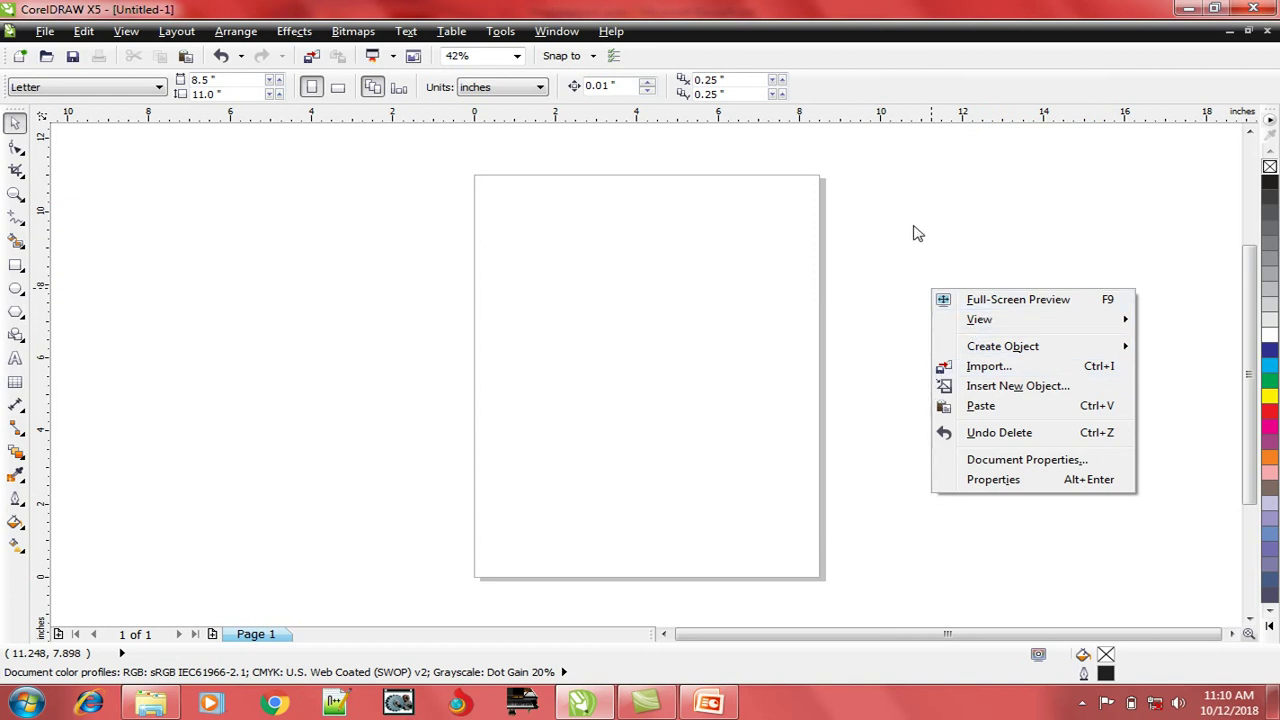
right_click(904, 98)
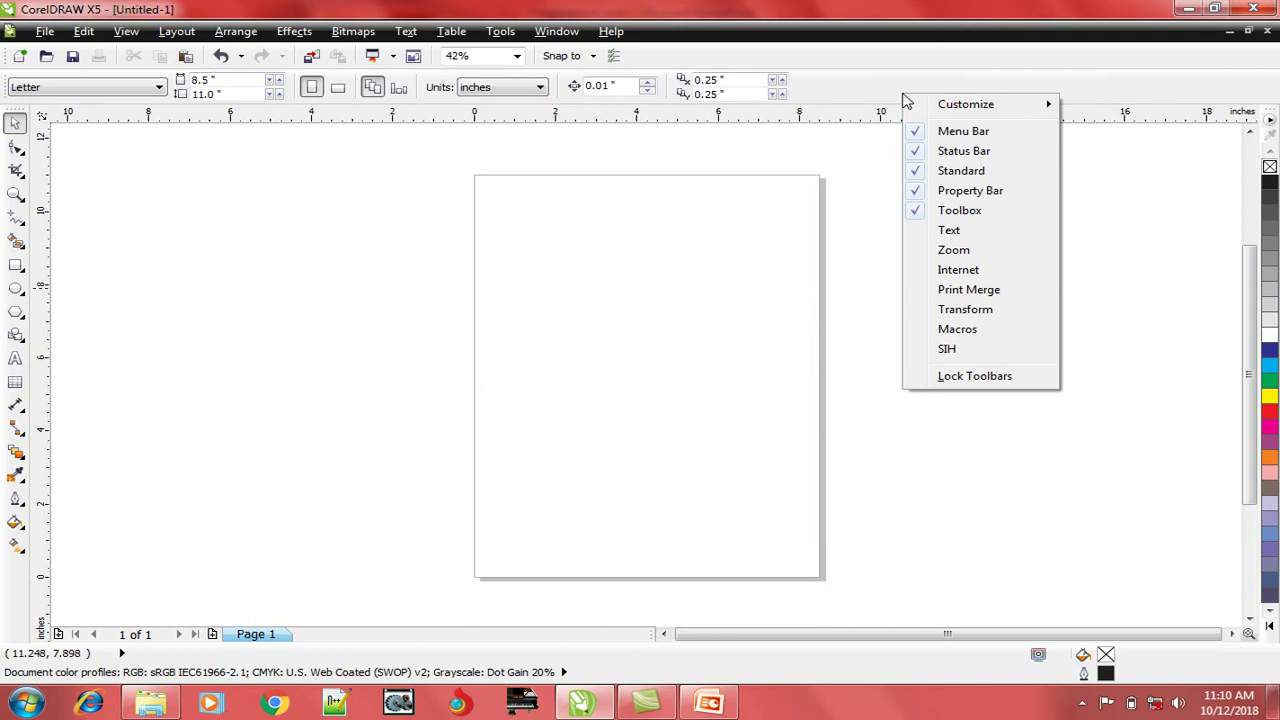
left_click(925, 352)
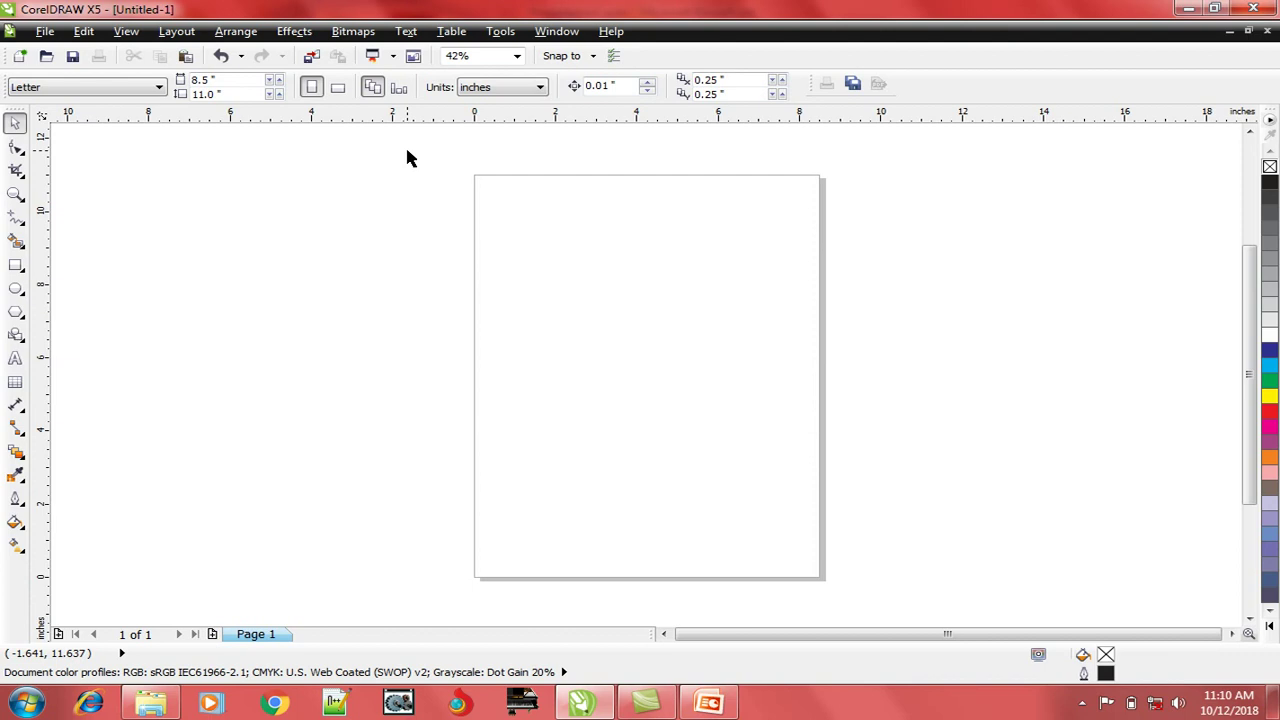
Examine the full list of command shortcut keys in the command customization options, and close the options
left_click(514, 37)
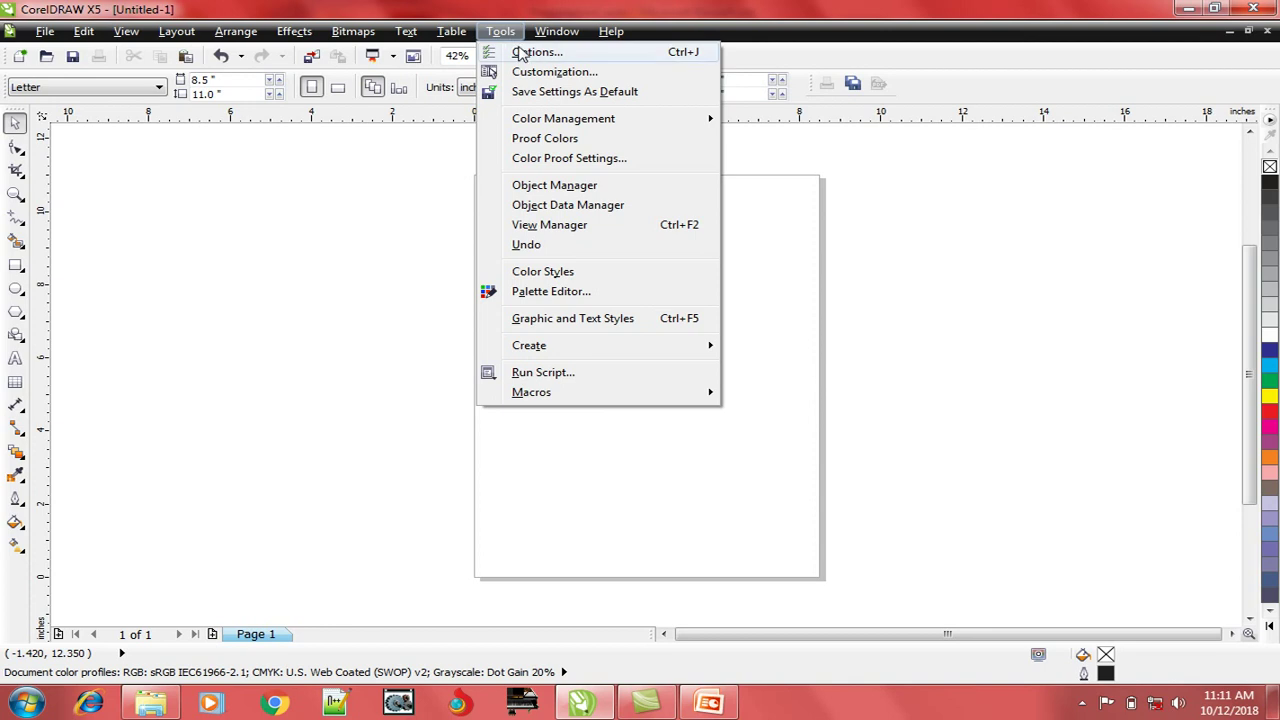
left_click(520, 52)
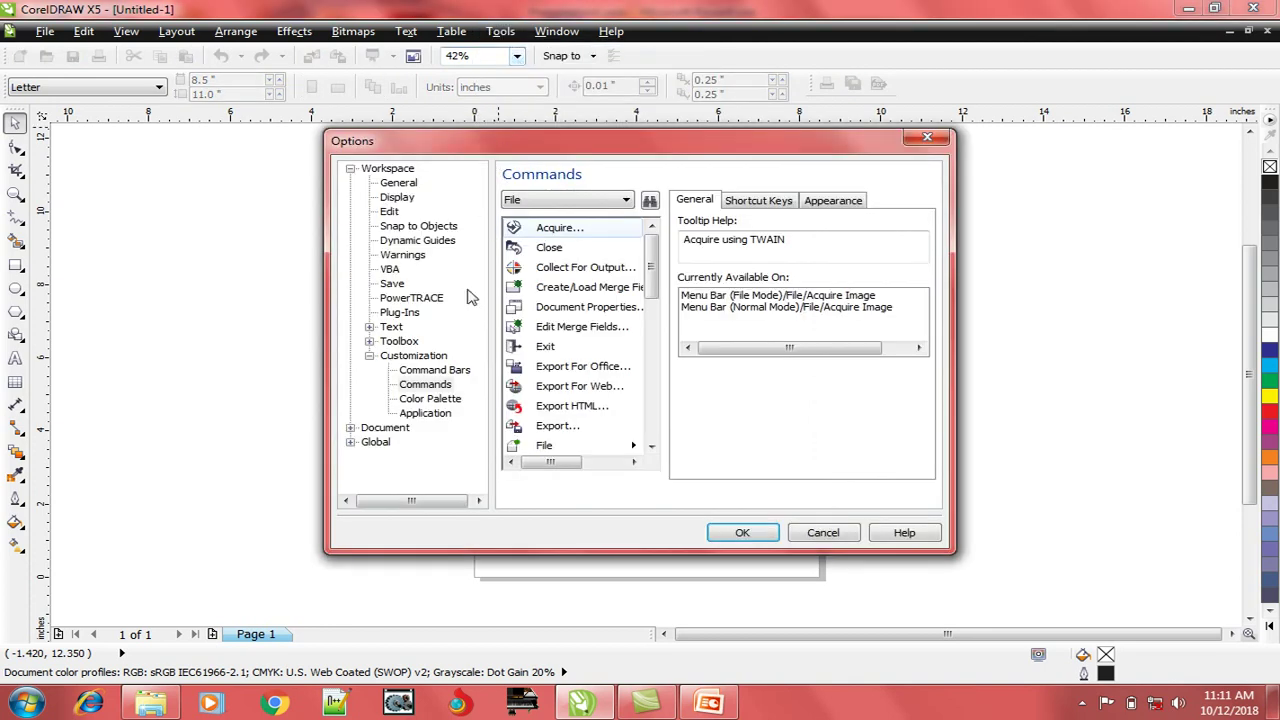
left_click(430, 388)
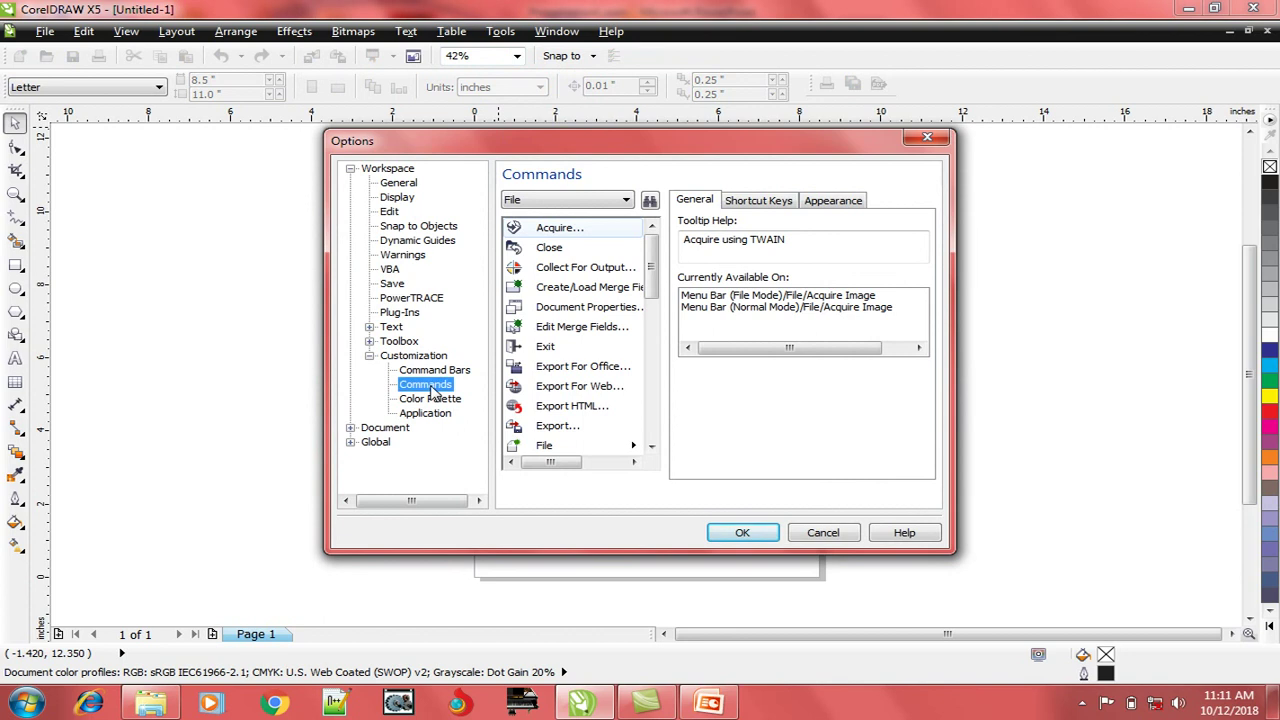
left_click(762, 202)
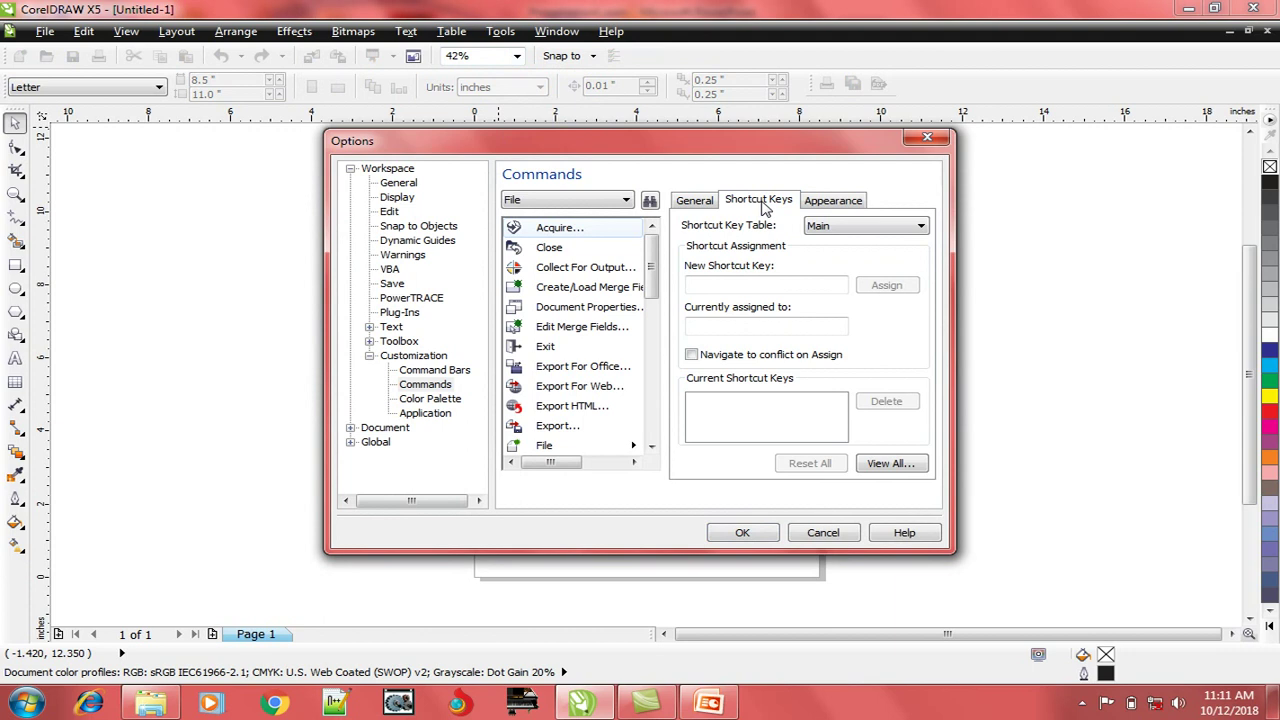
left_click(893, 464)
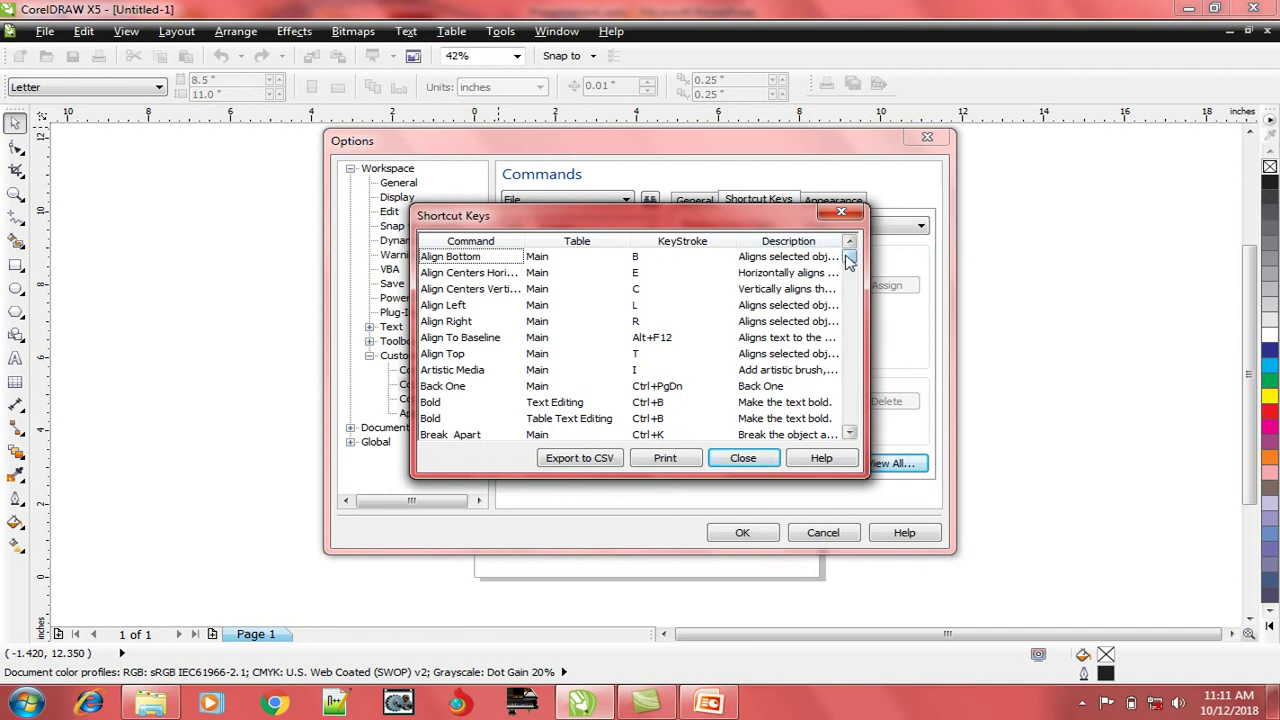
mouse_move(849, 260)
left_mouse_down()
mouse_move(847, 410)
mouse_move(851, 256)
left_mouse_up()
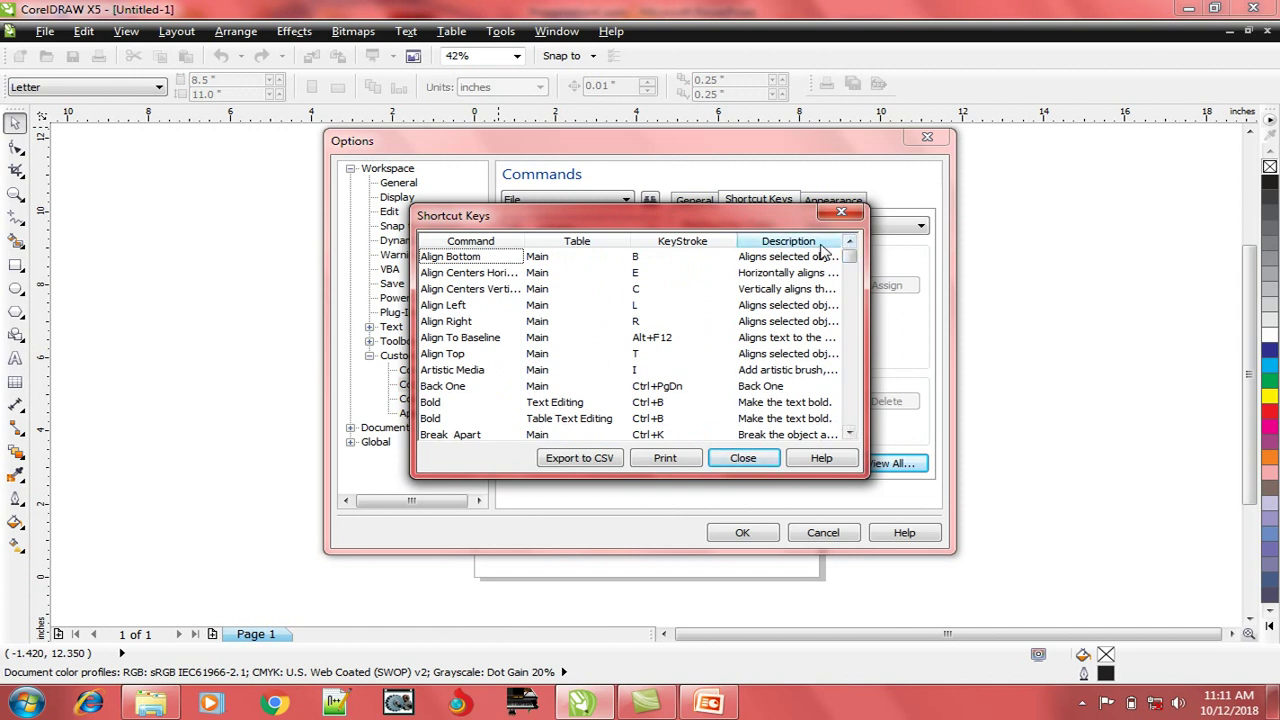
left_click(841, 213)
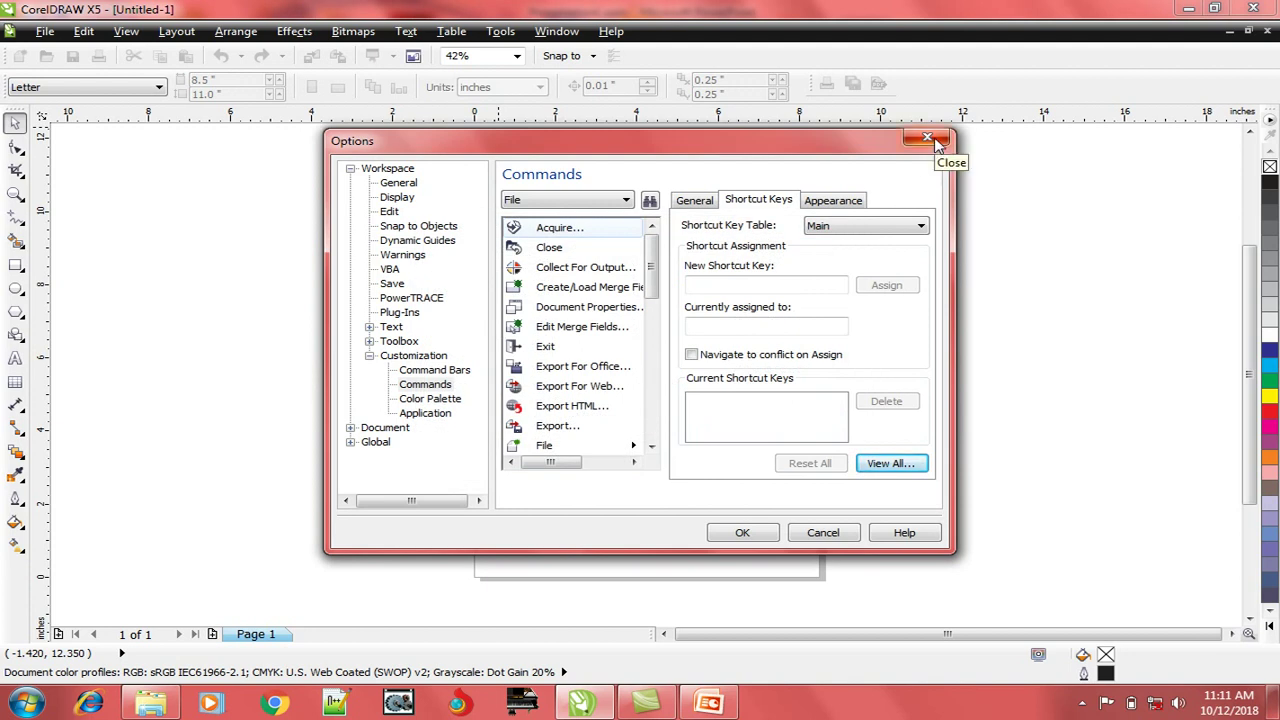
left_click(929, 139)
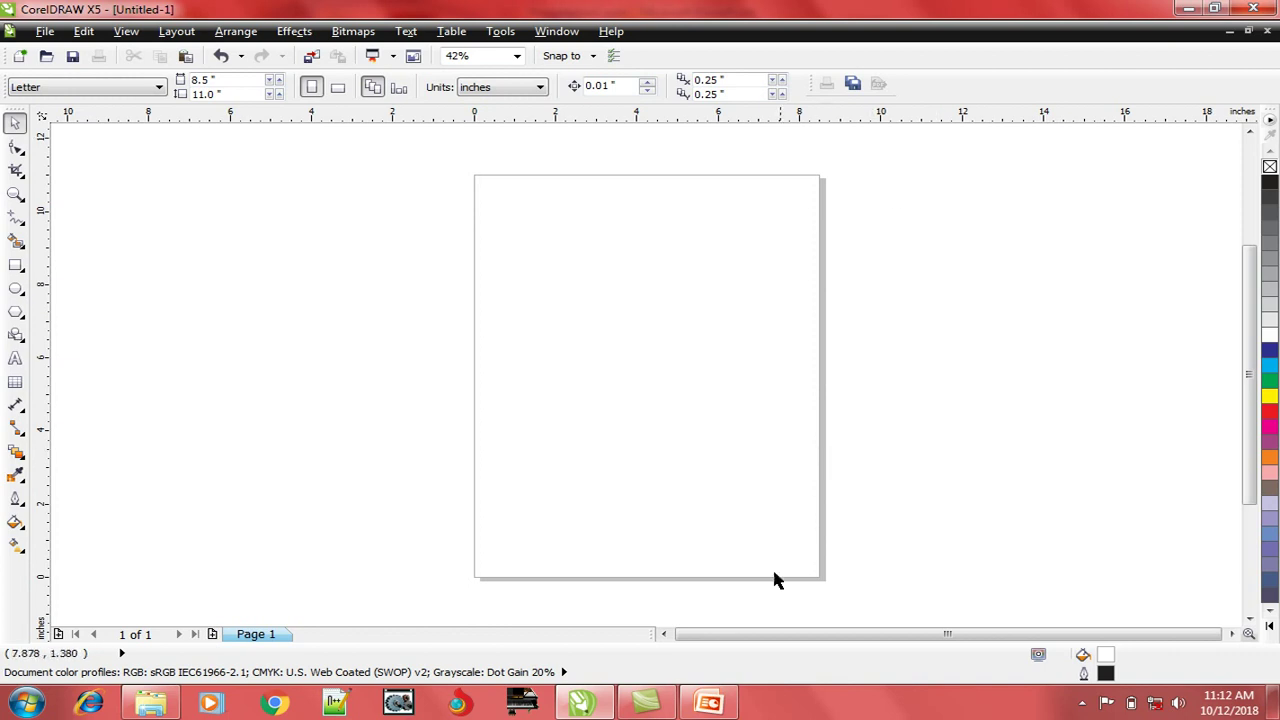
Switch to the Presentation1.pptx presentation in Microsoft PowerPoint
left_click(710, 703)
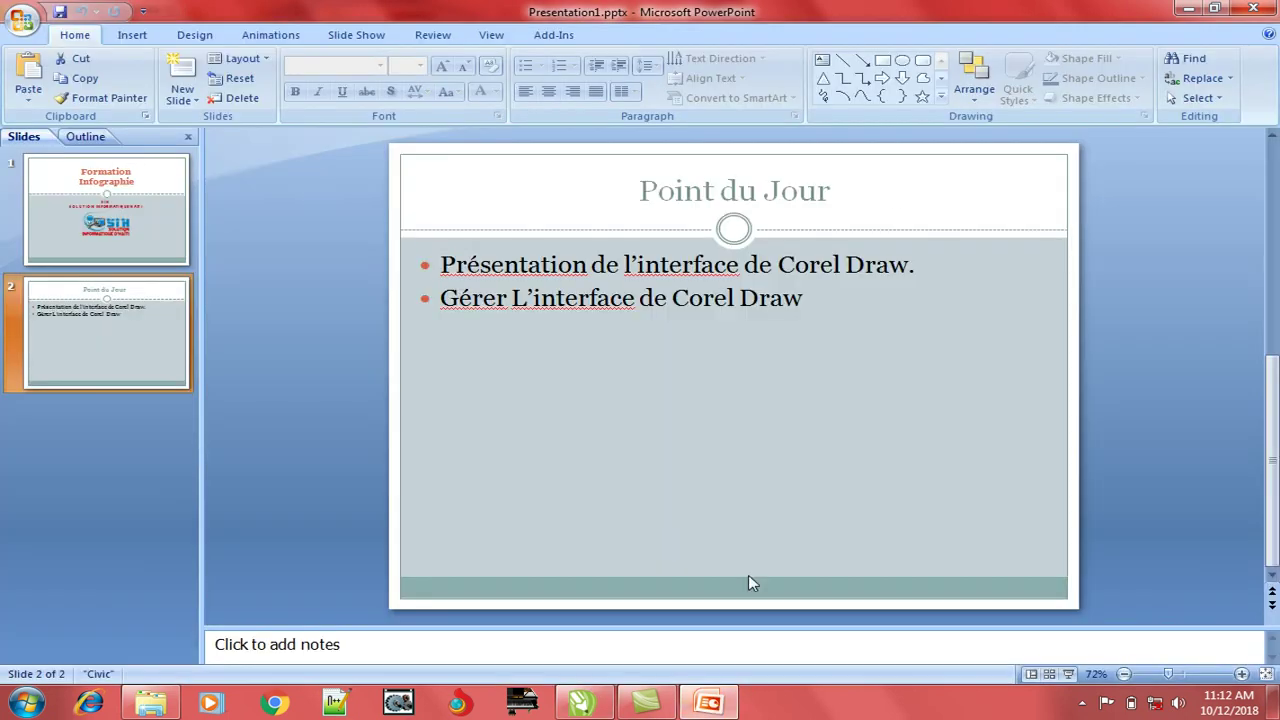